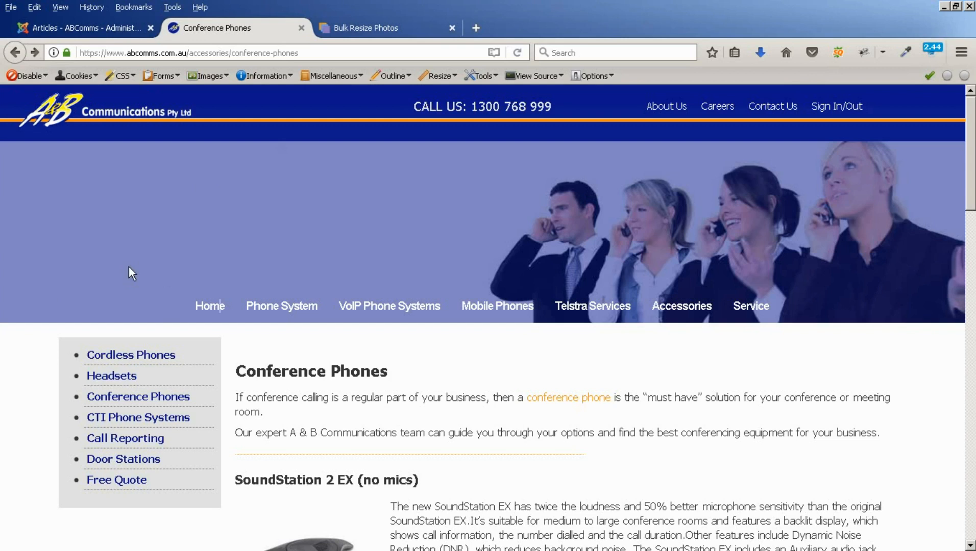
Switch to the Bulk Resize Photos site and load trail-ride.jpg from the montoshow folder for resizing.
left_click(374, 27)
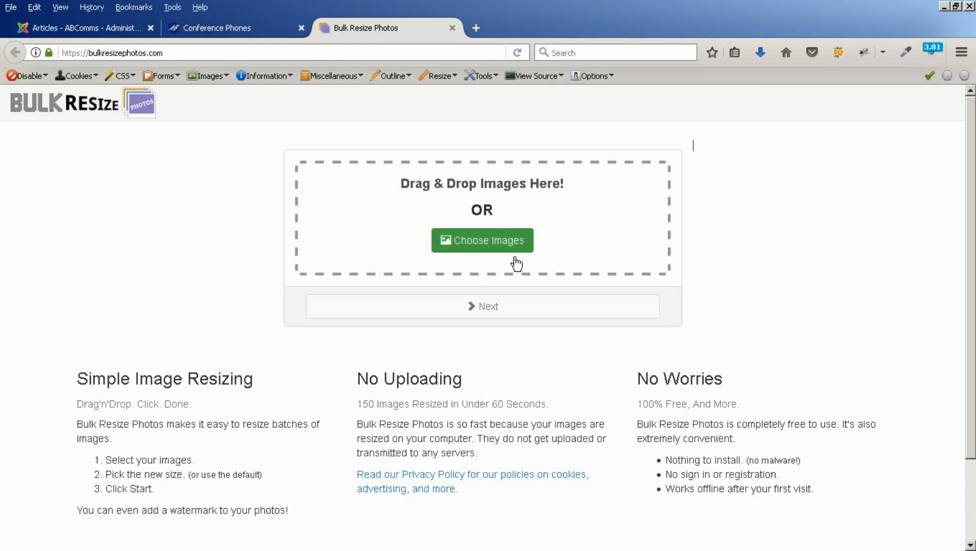
left_click(479, 244)
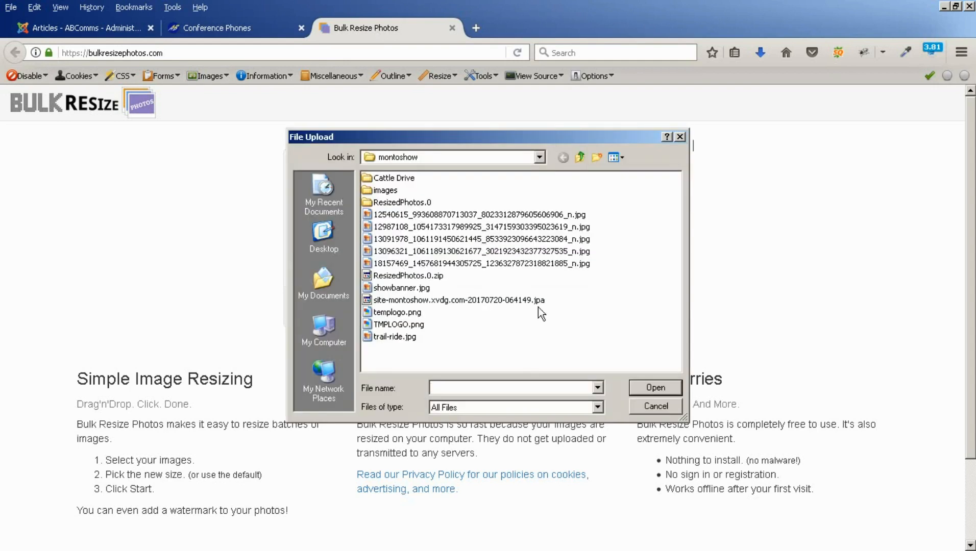
left_click(616, 158)
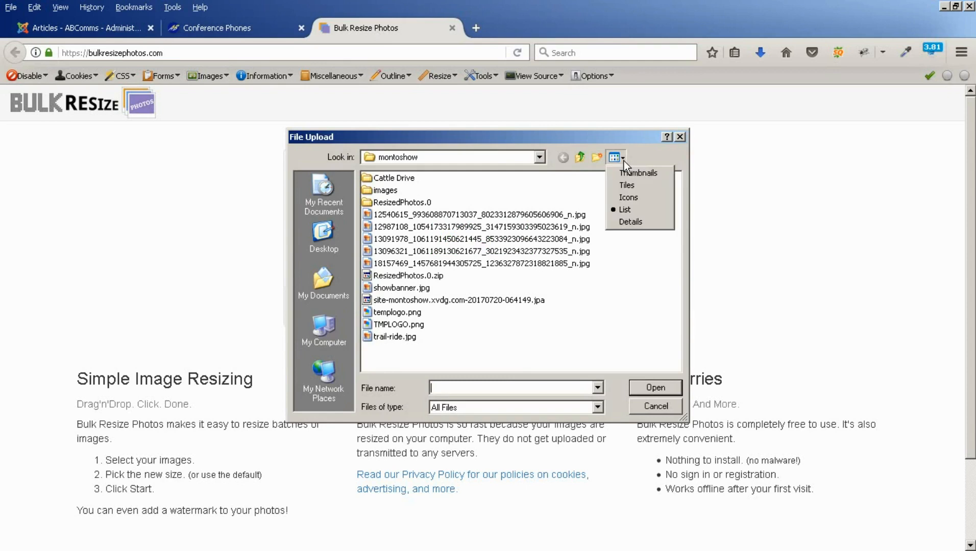
left_click(630, 221)
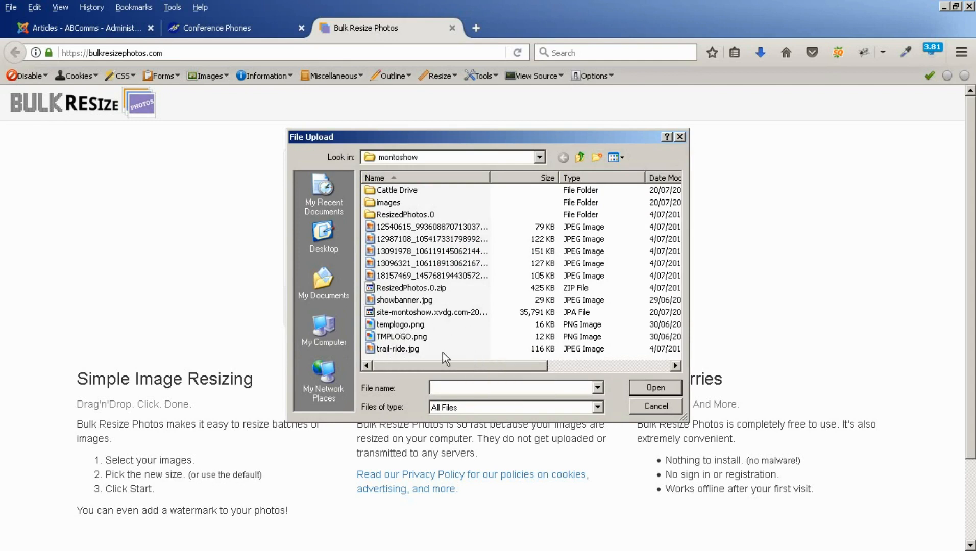
left_click(403, 350)
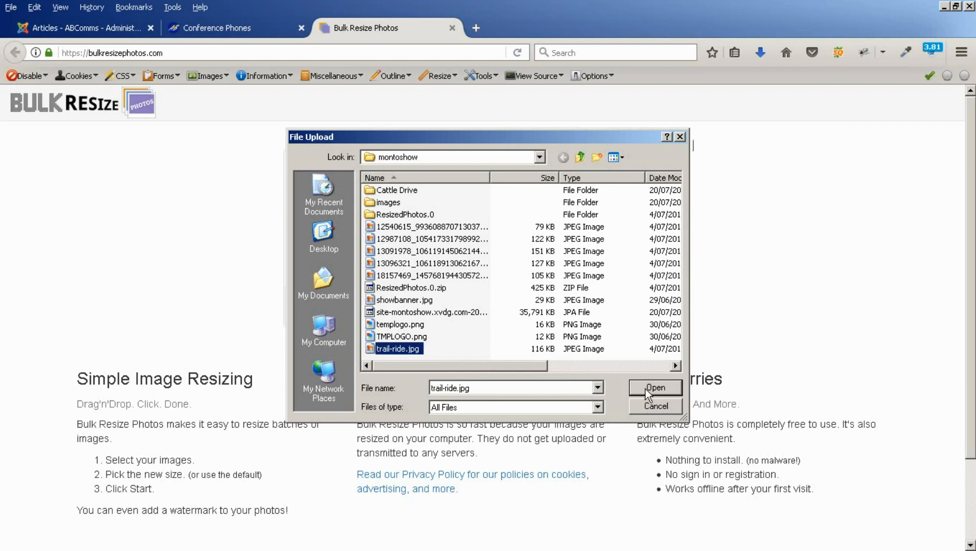
left_click(645, 389)
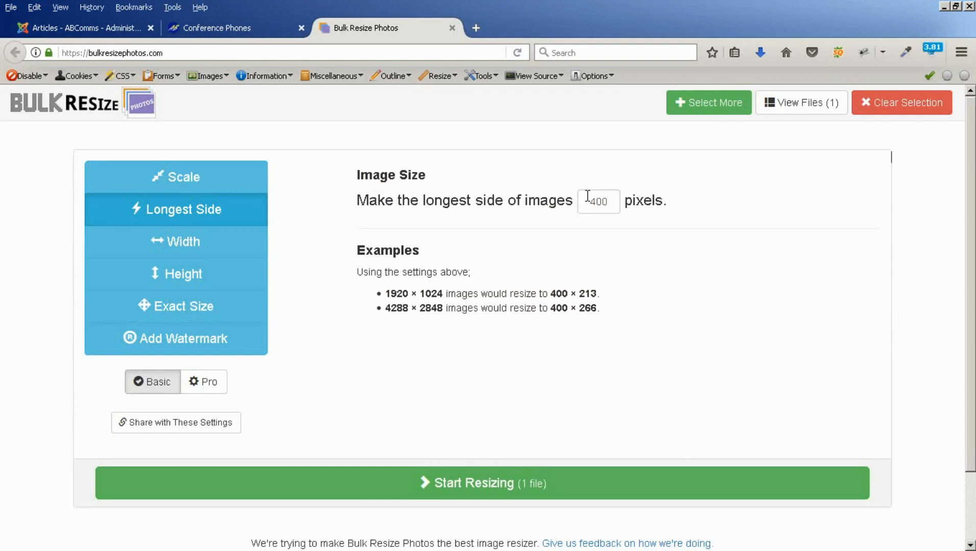
Resize the loaded image to a longest side of 400 pixels and decline saving the resized file.
left_click(479, 483)
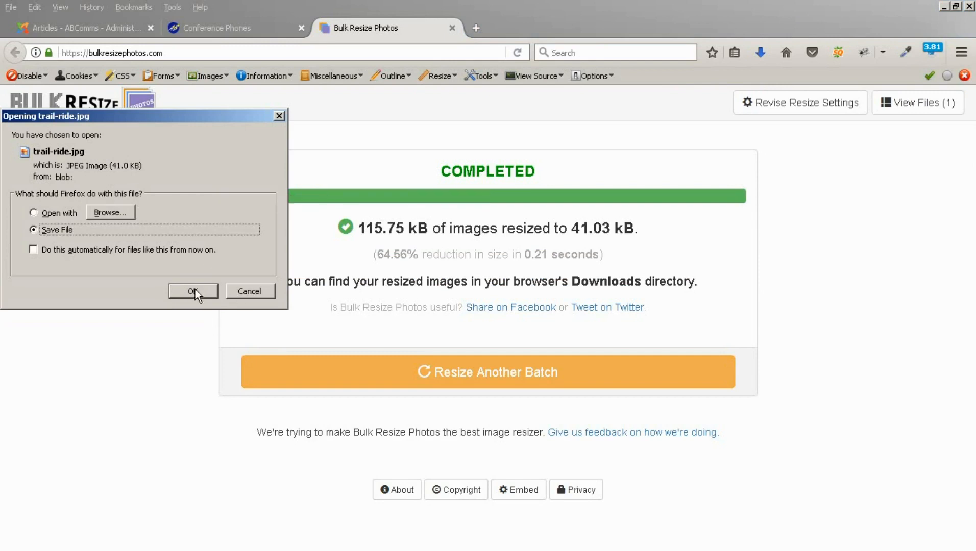
left_click(249, 292)
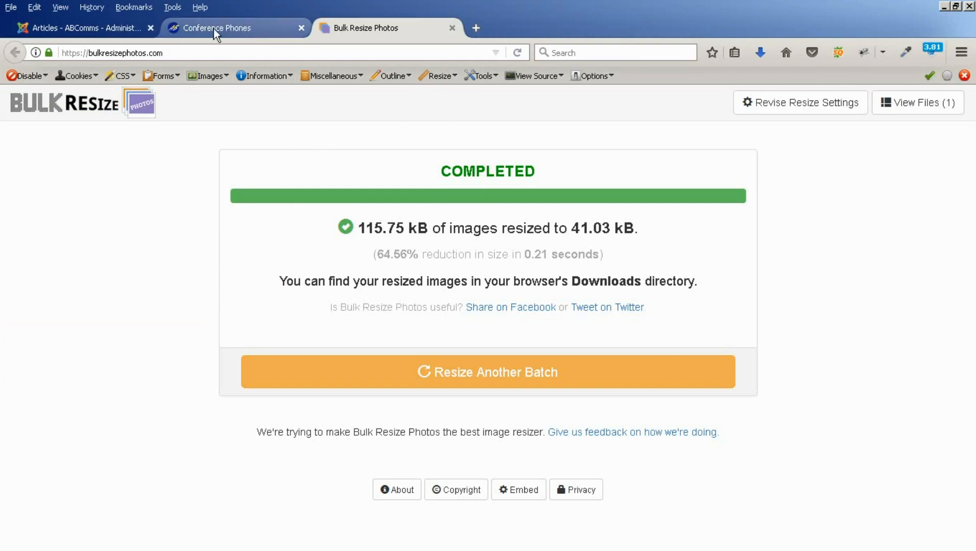
Return to the A & B Communications website and open its Sign In/Out page from the footer.
left_click(259, 25)
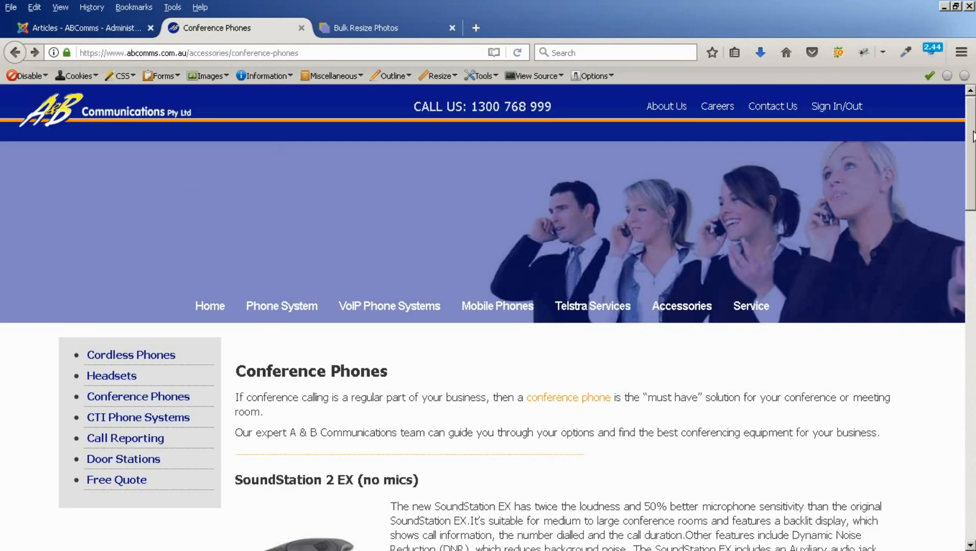
mouse_move(972, 135)
left_mouse_down()
mouse_move(971, 500)
mouse_move(967, 141)
left_mouse_up()
left_click_drag(972, 138, 971, 517)
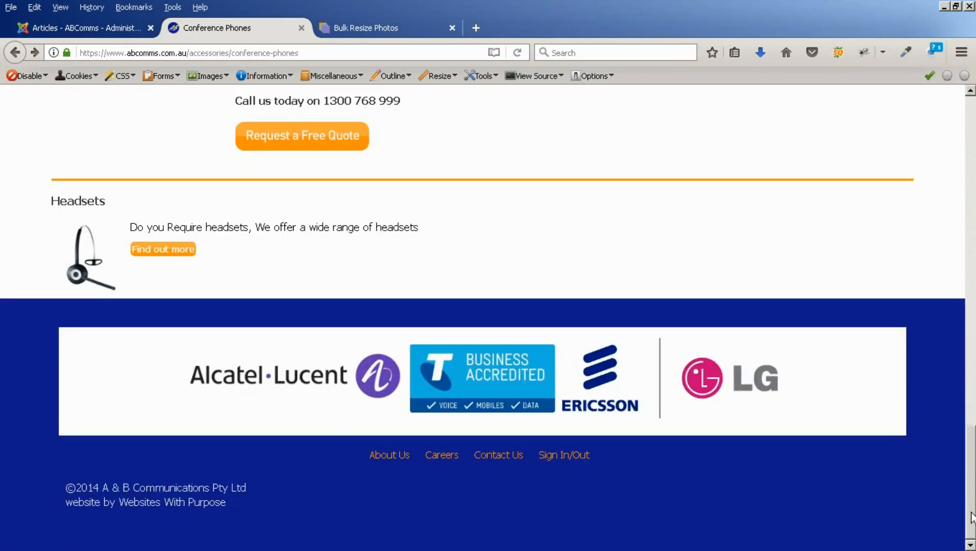
left_click(556, 455)
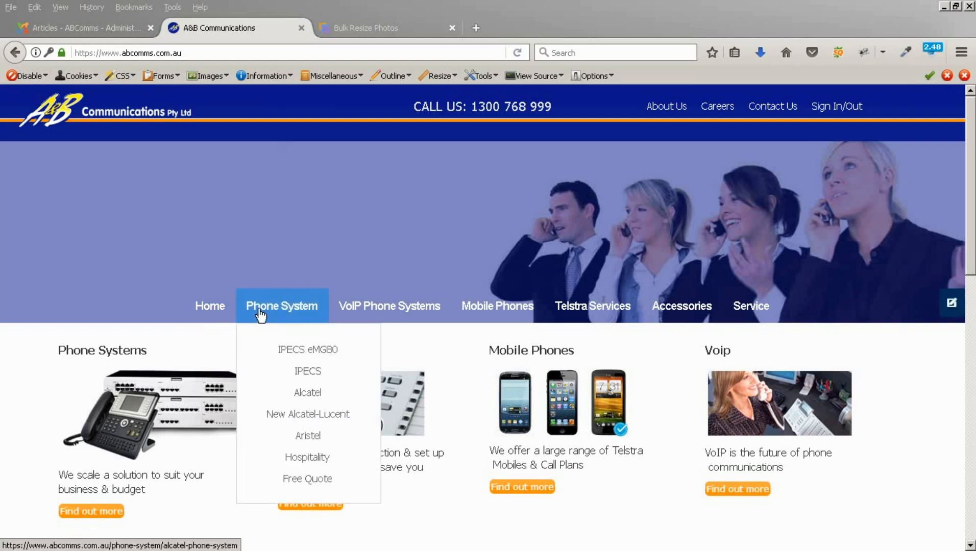
Open the Conference Phones page under Accessories and start editing its article.
mouse_move(691, 320)
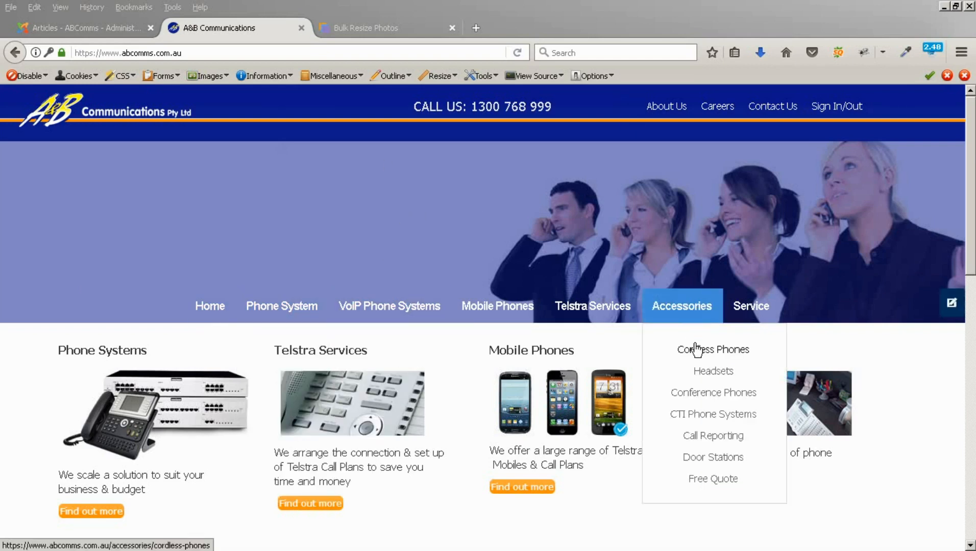
left_click(699, 398)
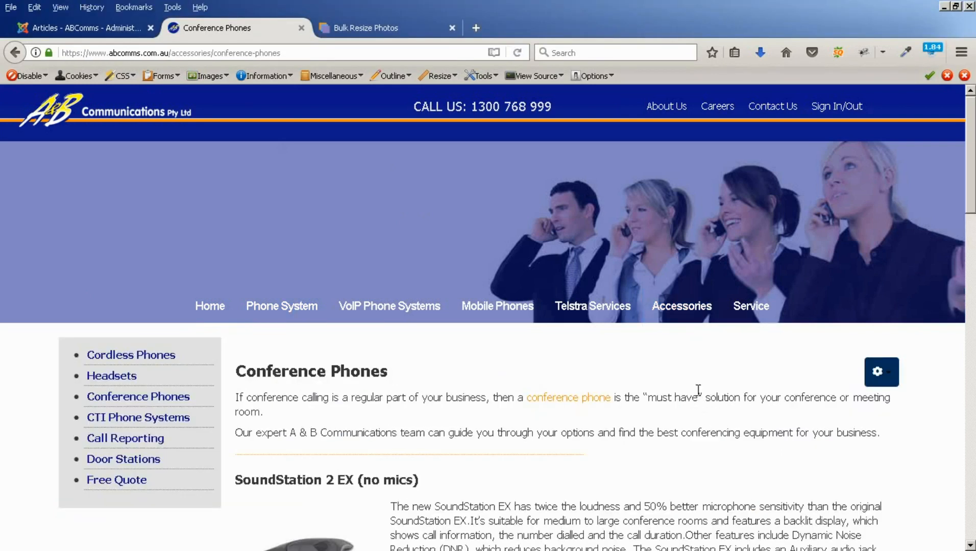
scroll(489, 404, "down", 4)
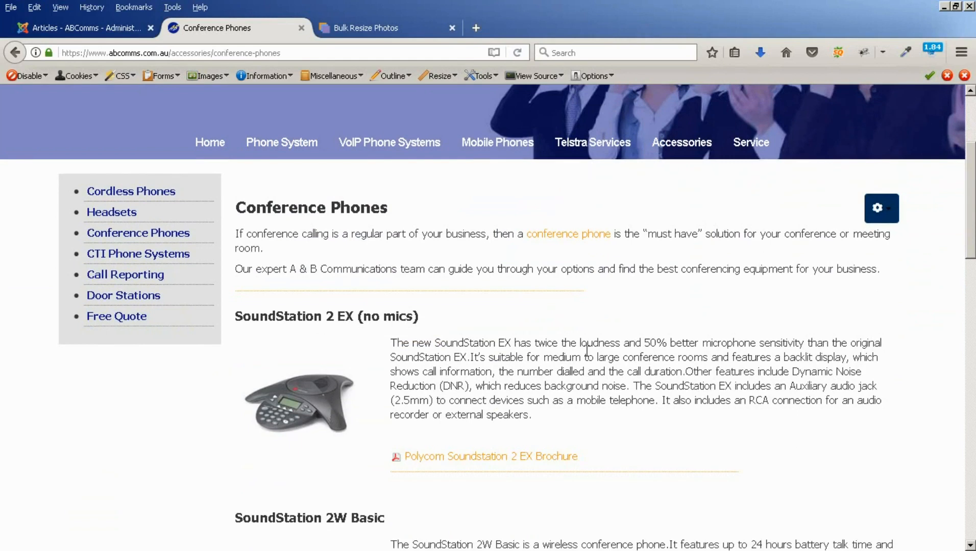
scroll(587, 351, "down", 2)
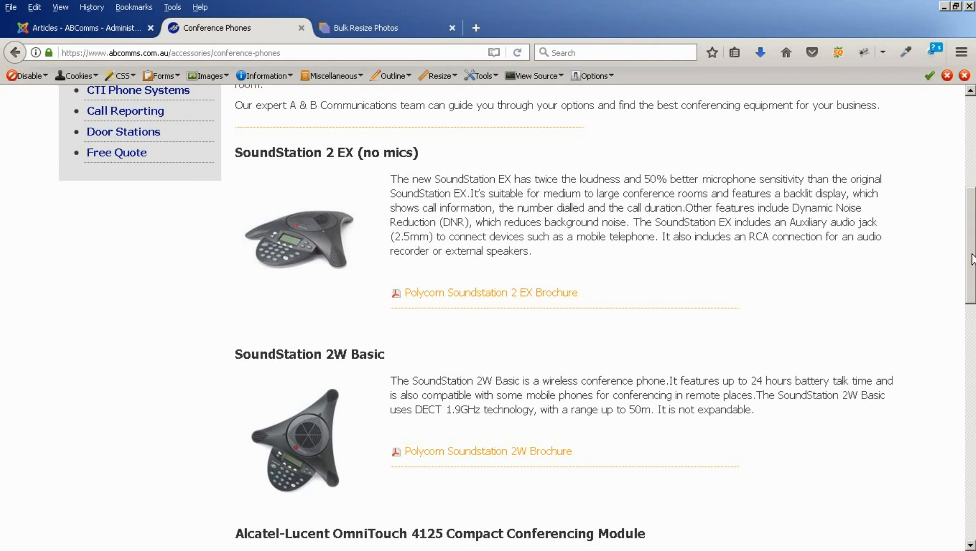
left_click_drag(972, 259, 973, 191)
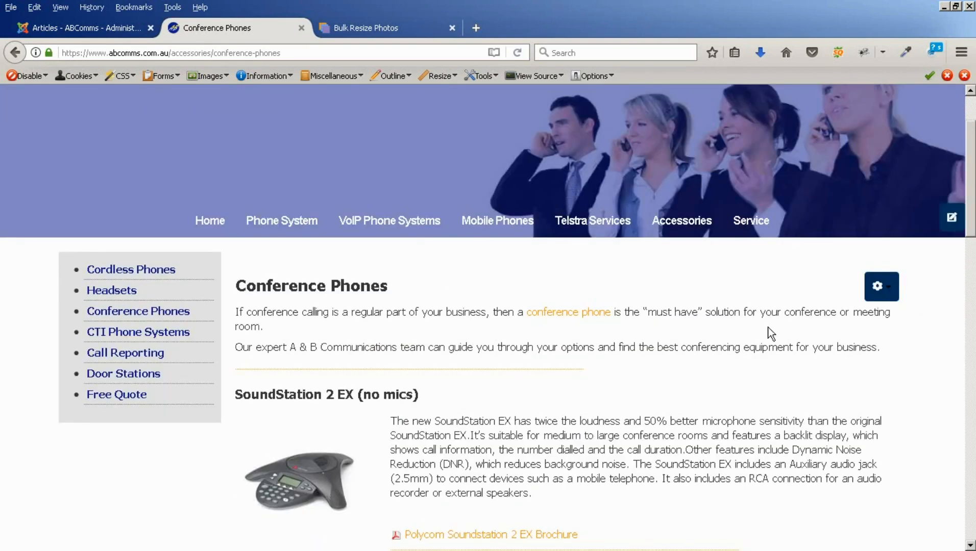
left_click(884, 290)
left_click(834, 316)
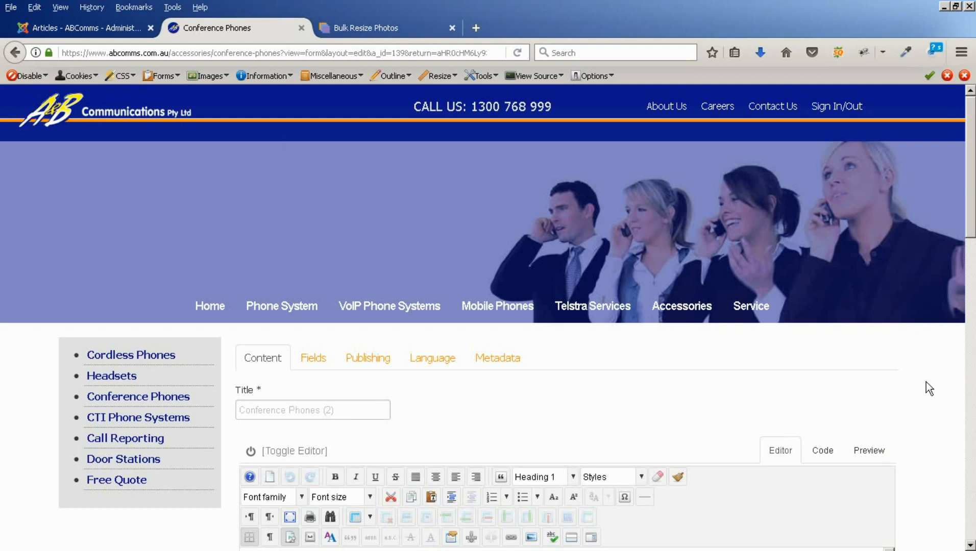
Check the article's Publishing settings and return to its content.
scroll(928, 394, "down", 5)
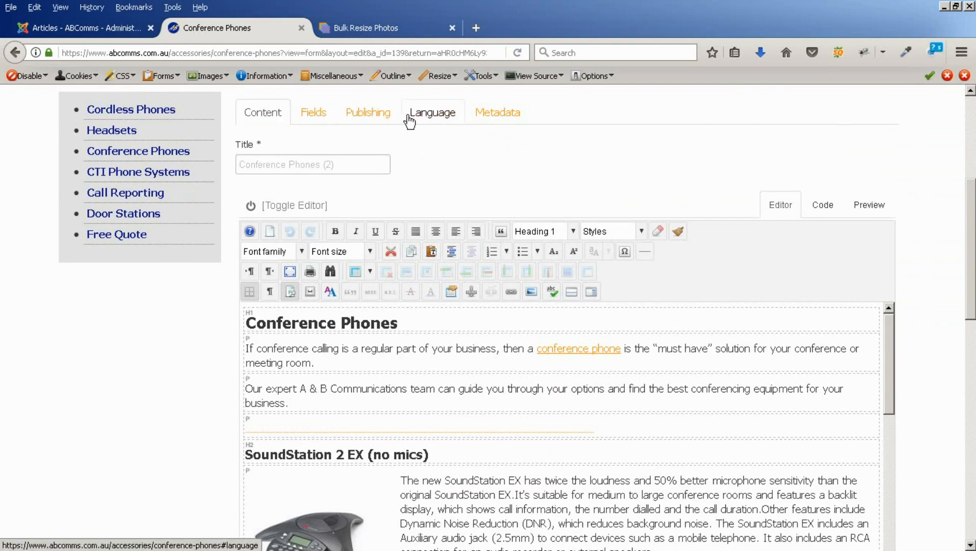
left_click(378, 118)
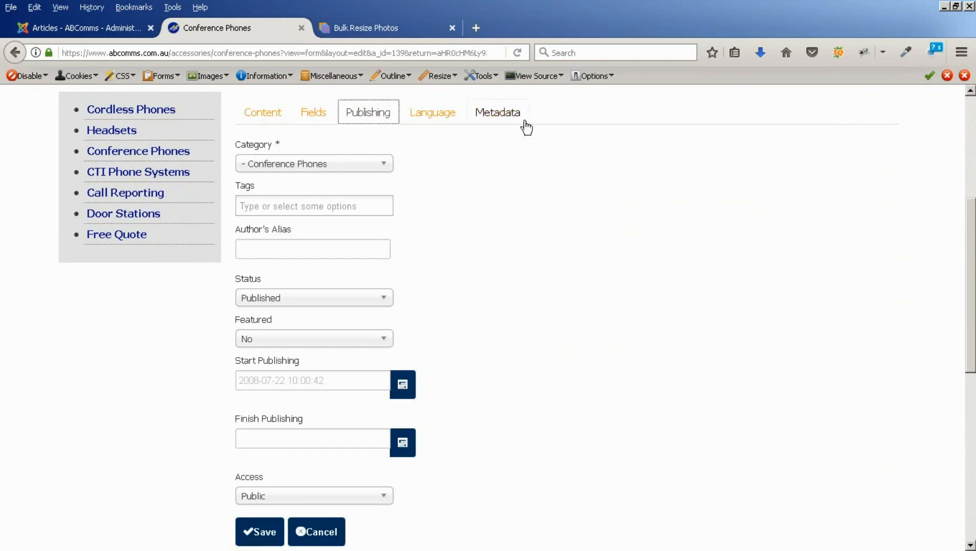
left_click(270, 119)
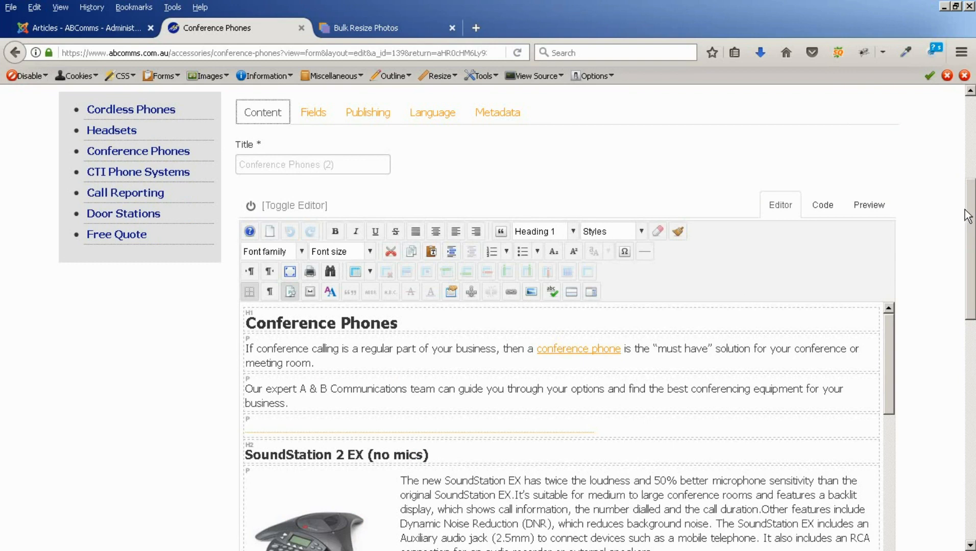
Place the cursor before the paragraph starting "The Alcatel-Lucent OmniTouch 4125 Compact Conferencing Module" and open the image insertion dialog.
left_click_drag(892, 335, 872, 548)
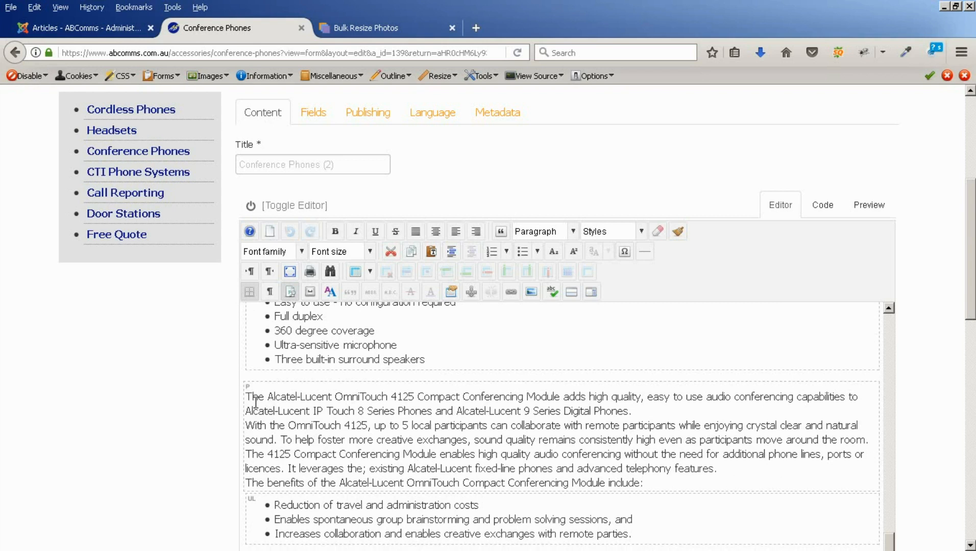
left_click_drag(970, 271, 971, 337)
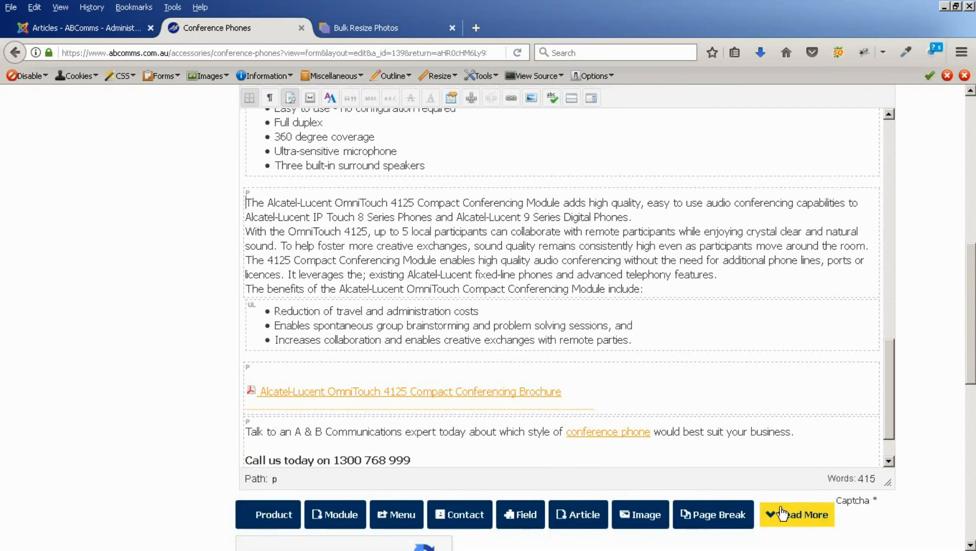
left_click(649, 516)
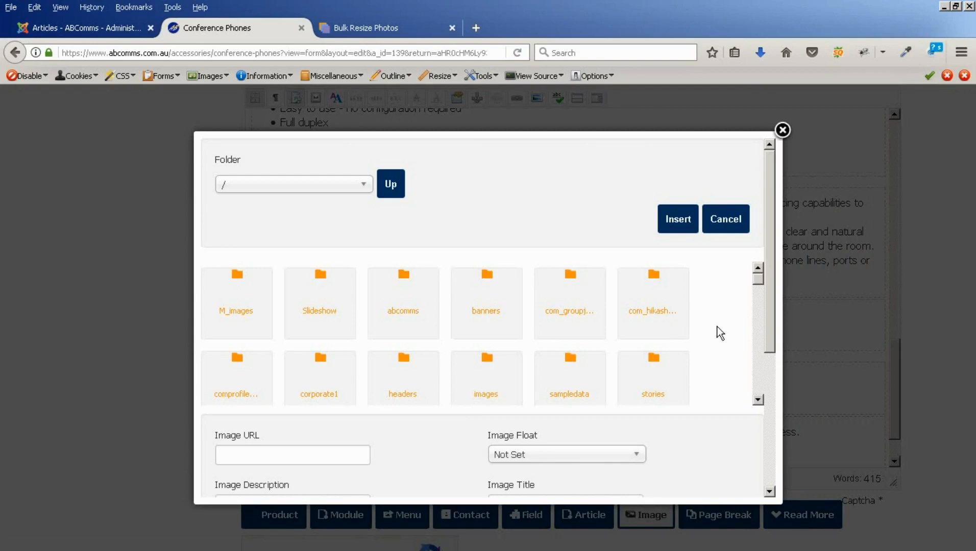
Browse the root image folder and select Alcatel_4125_Conference_phone.jpg as the image.
scroll(531, 442, "down", 3)
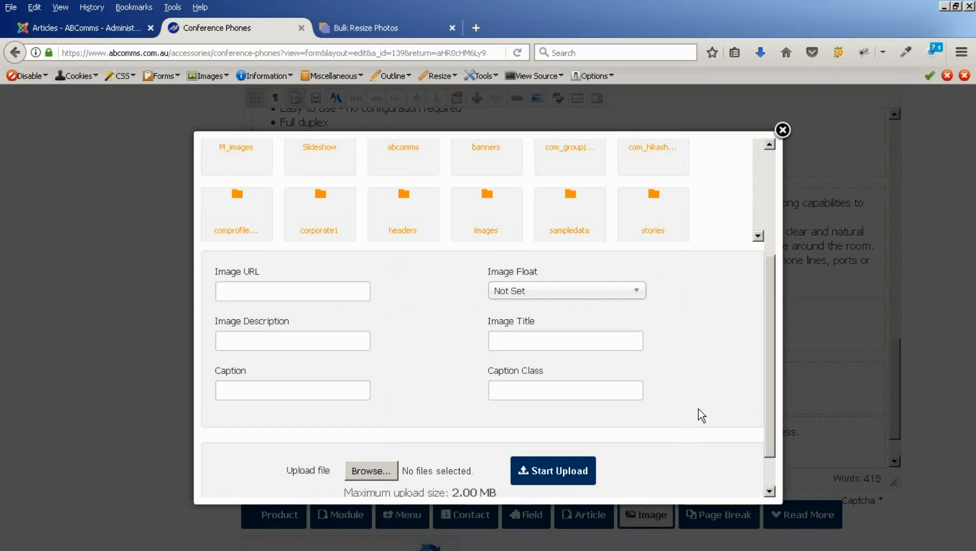
scroll(698, 415, "up", 3)
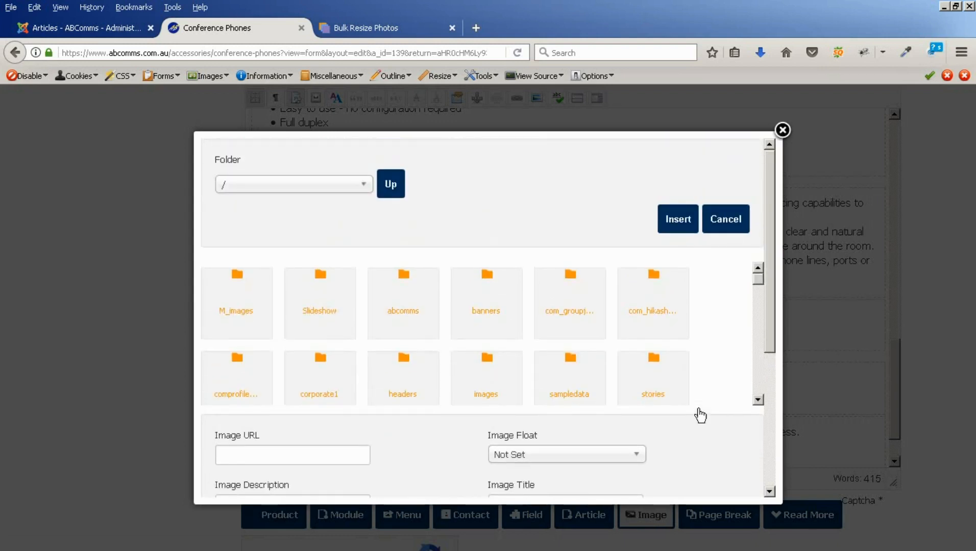
scroll(698, 409, "down", 3)
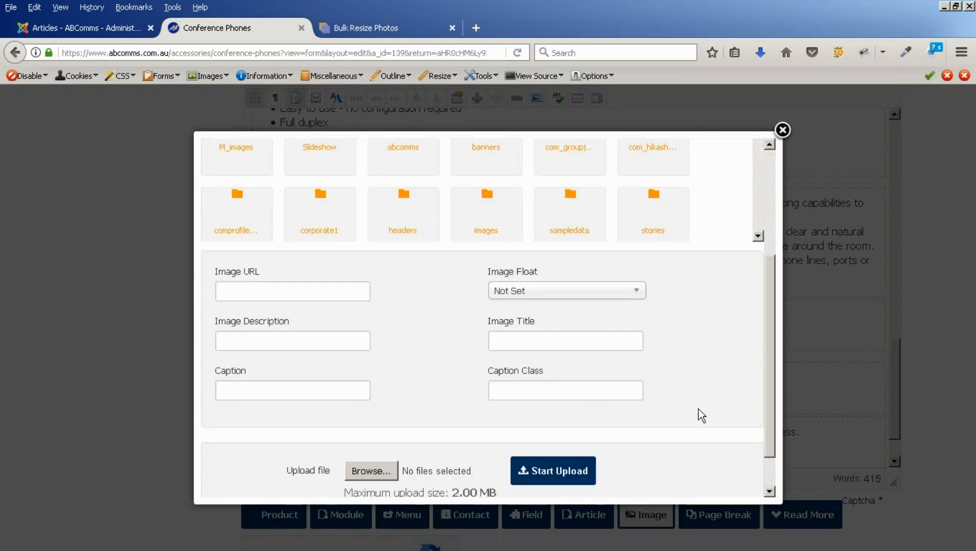
scroll(714, 341, "up", 3)
scroll(758, 296, "down", 3)
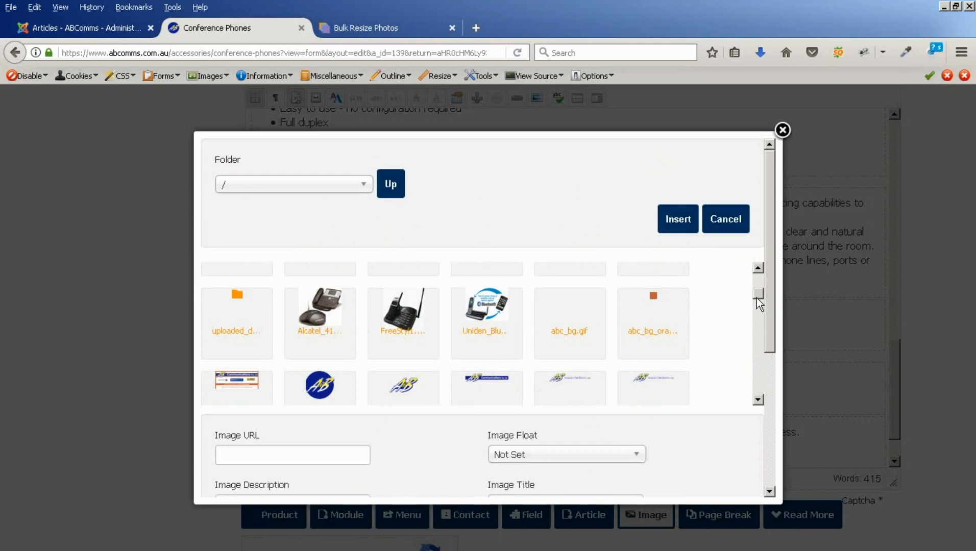
left_click(329, 306)
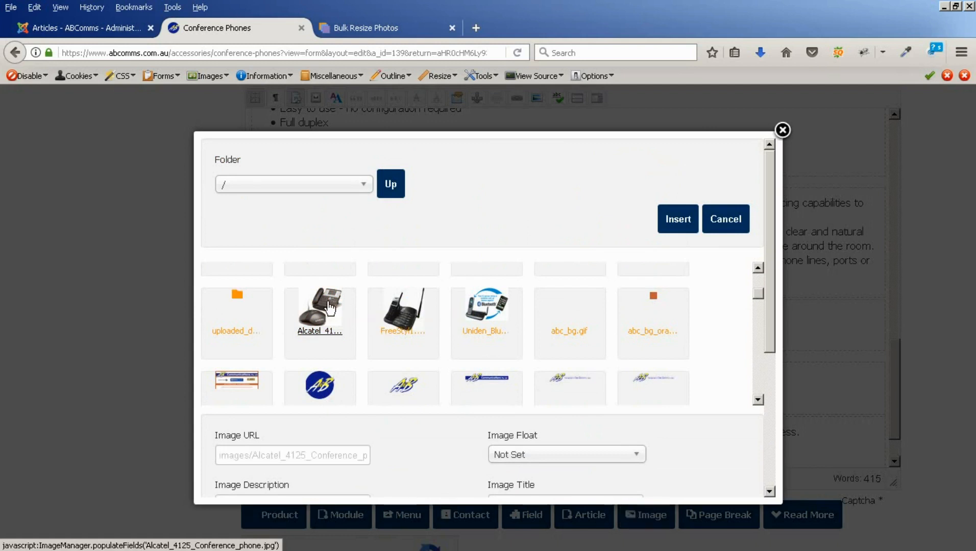
Set both the image description and the image title to "Alcatel 4125 Conference Phone".
scroll(450, 456, "down", 3)
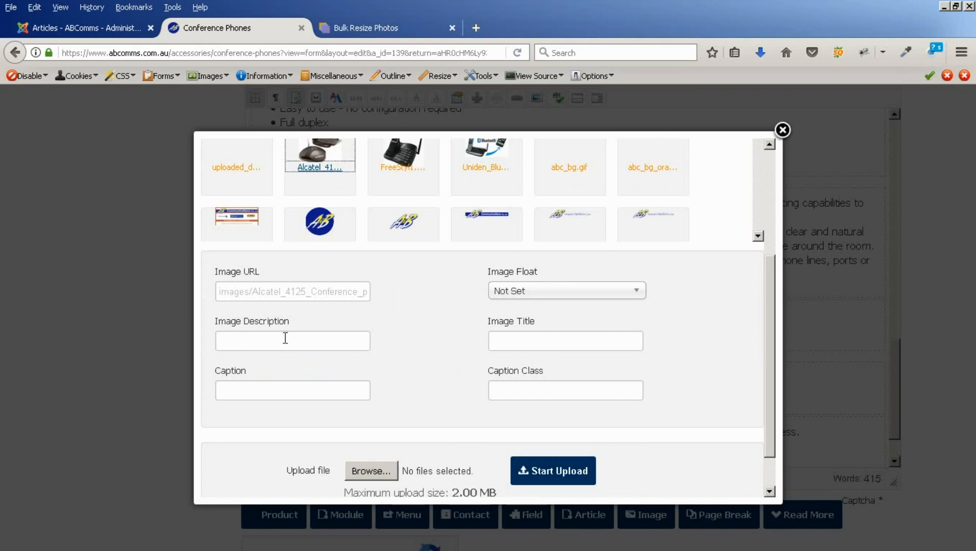
left_click(271, 344)
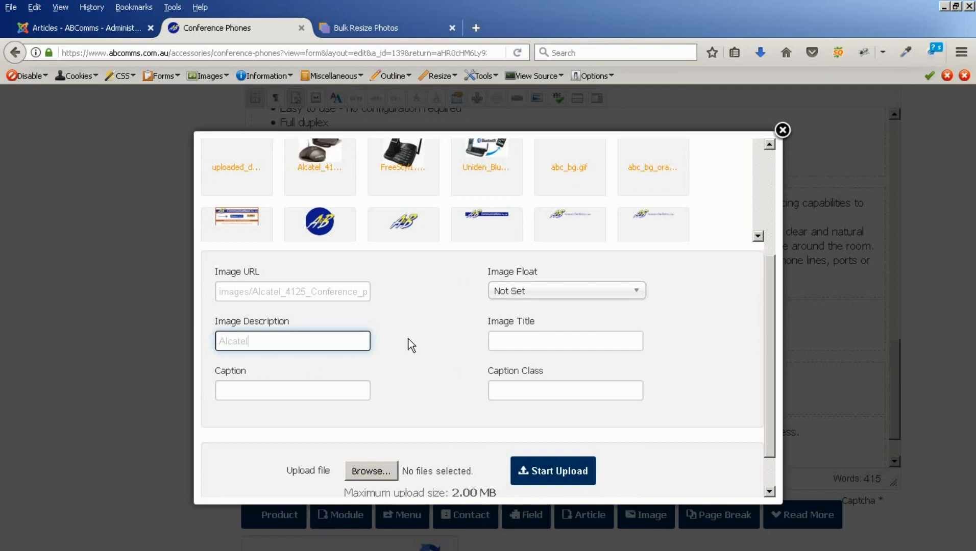
type("4125 Conference Phone")
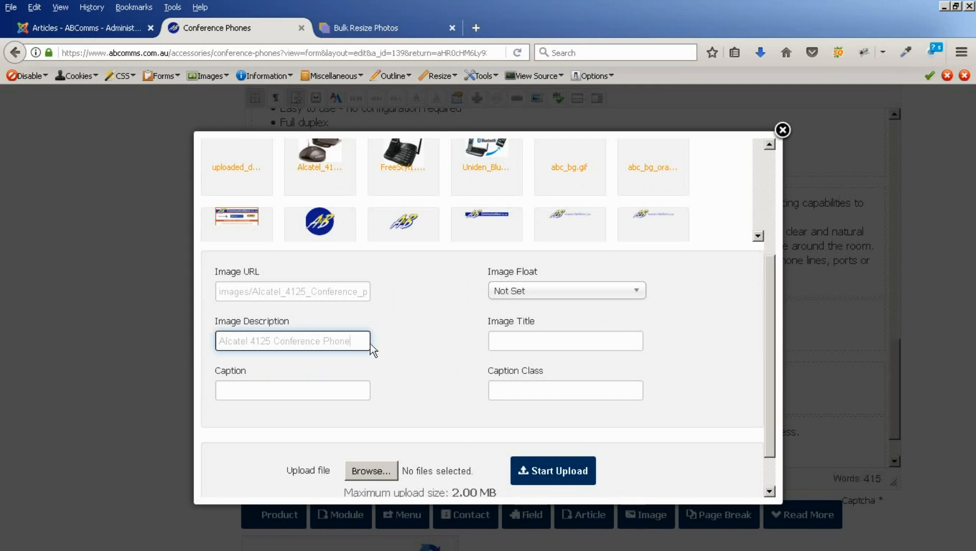
left_click_drag(354, 340, 191, 337)
key("ctrl+c")
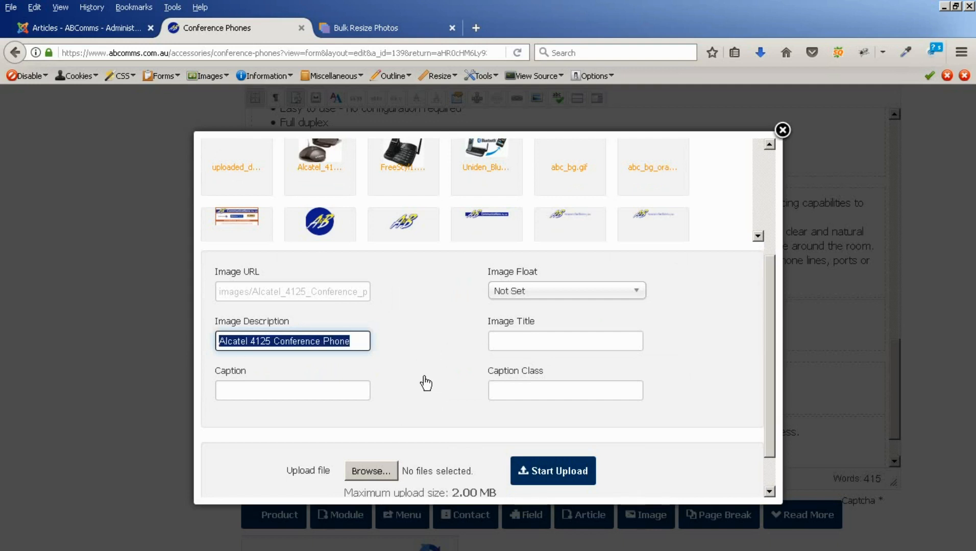
left_click(559, 340)
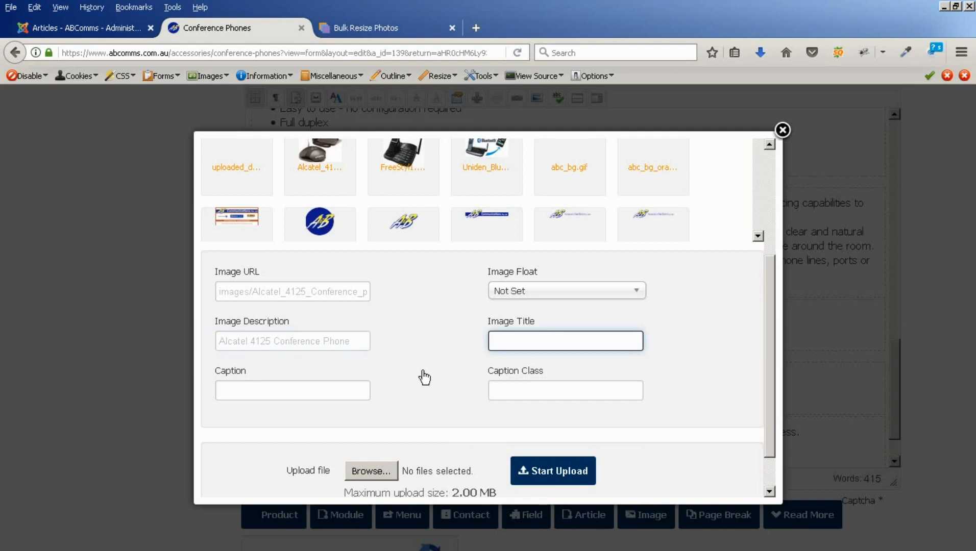
key("ctrl+v")
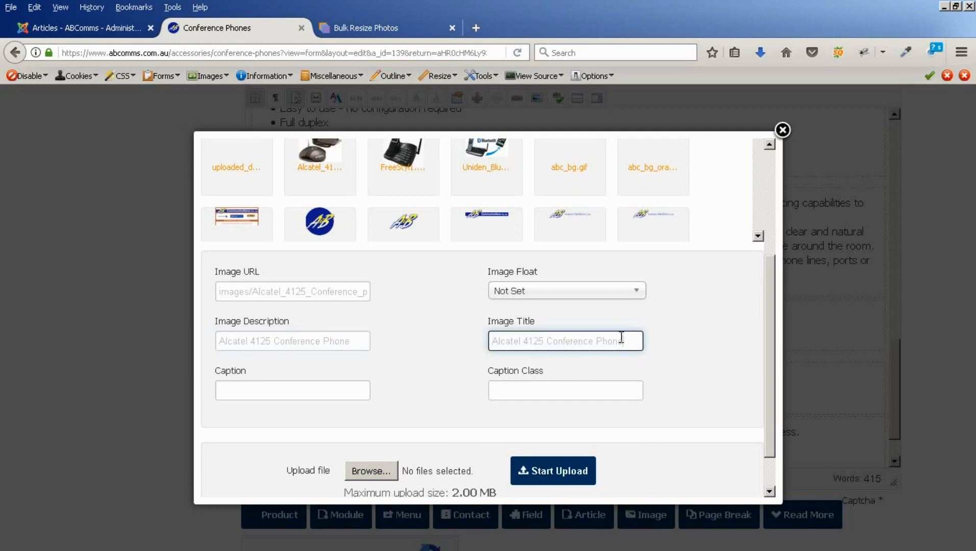
scroll(716, 363, "up", 3)
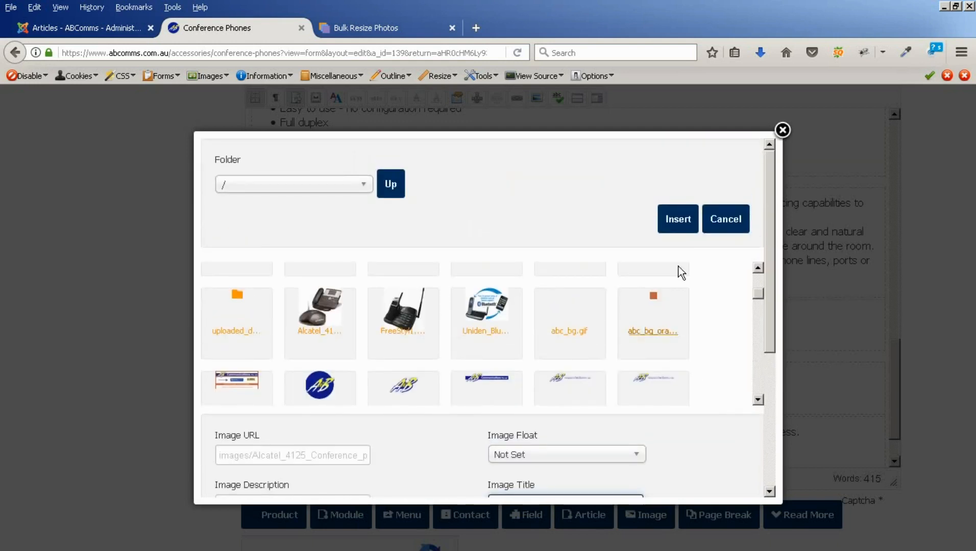
Insert the configured image before the OmniTouch 4125 paragraph, then select it and open its image properties.
left_click(672, 224)
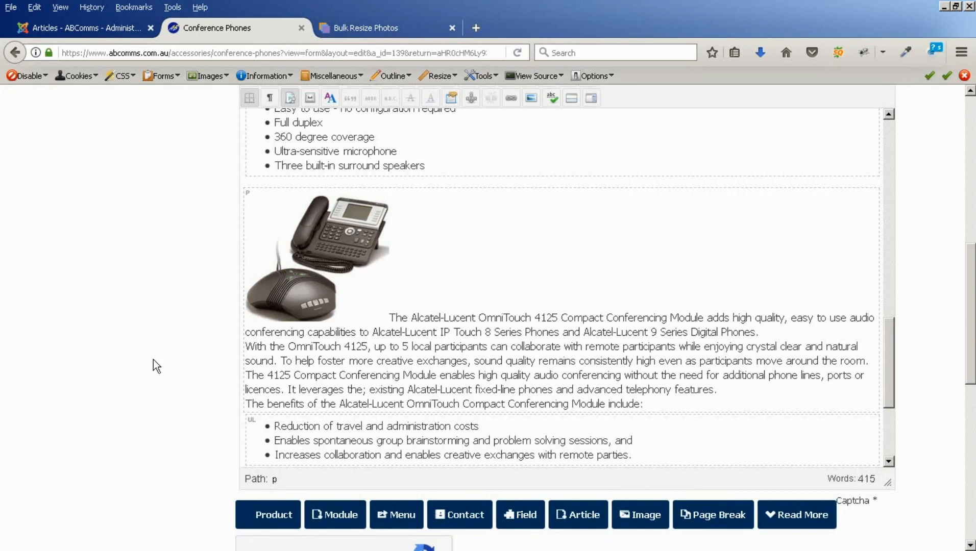
left_click(342, 258)
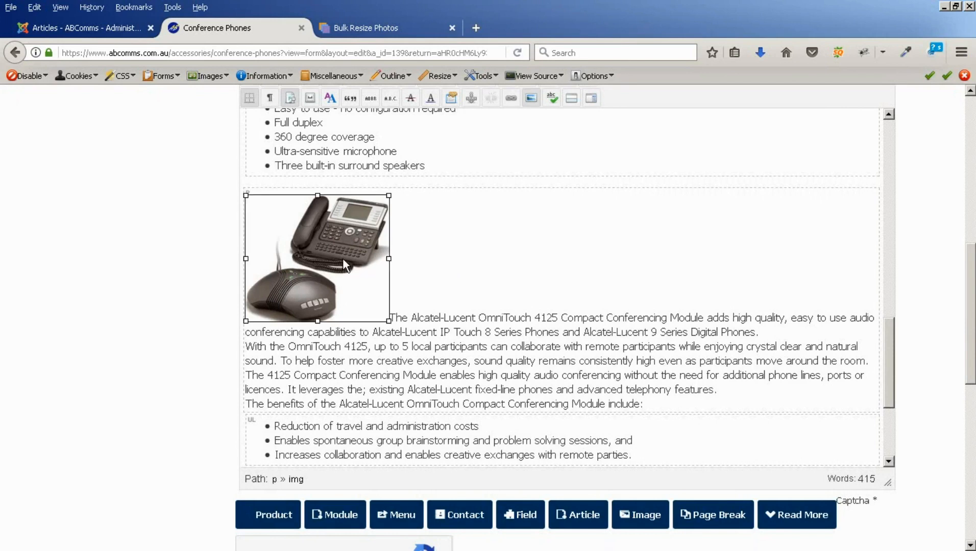
scroll(918, 312, "up", 3)
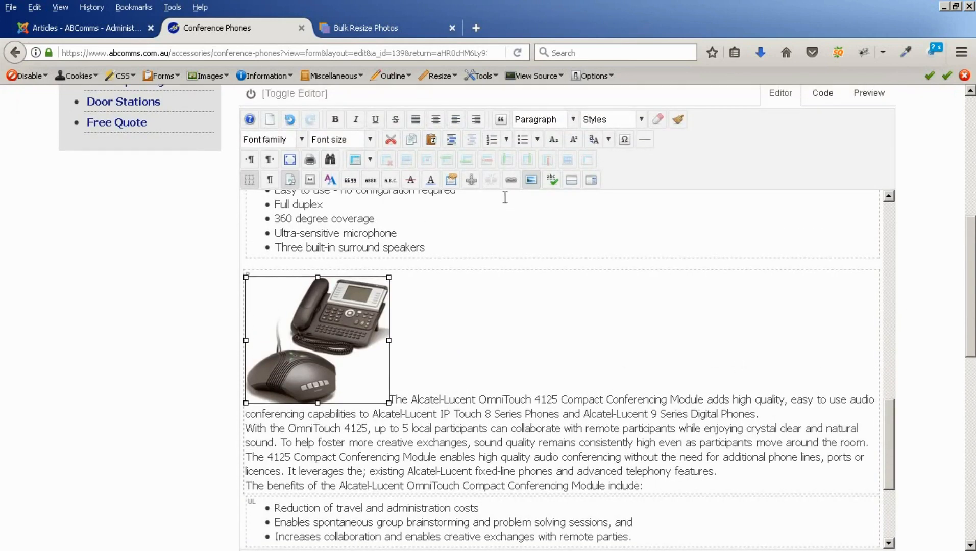
left_click(532, 180)
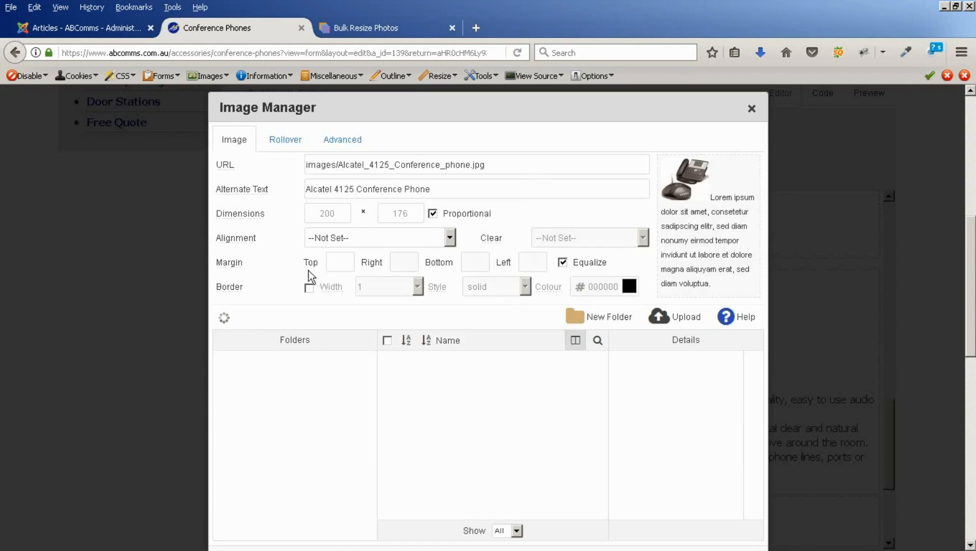
Set the image's alignment to Left with equalized margins of 10 and apply the update.
left_click(450, 238)
left_click(338, 276)
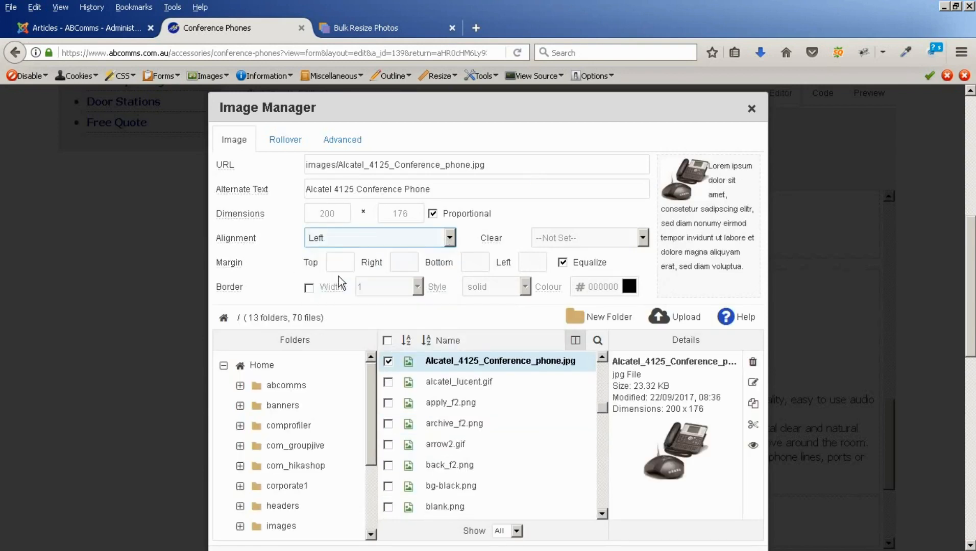
left_click(334, 262)
type("10")
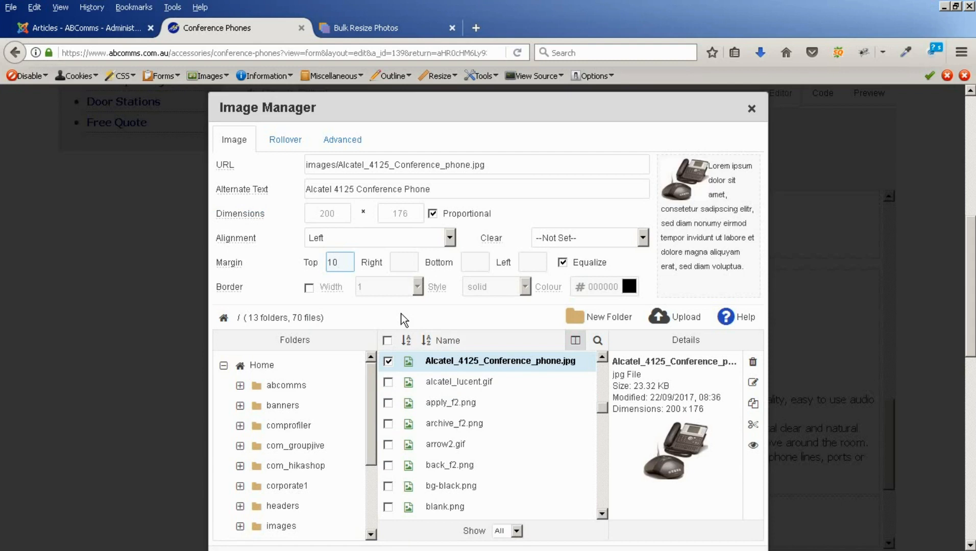
scroll(703, 513, "down", 3)
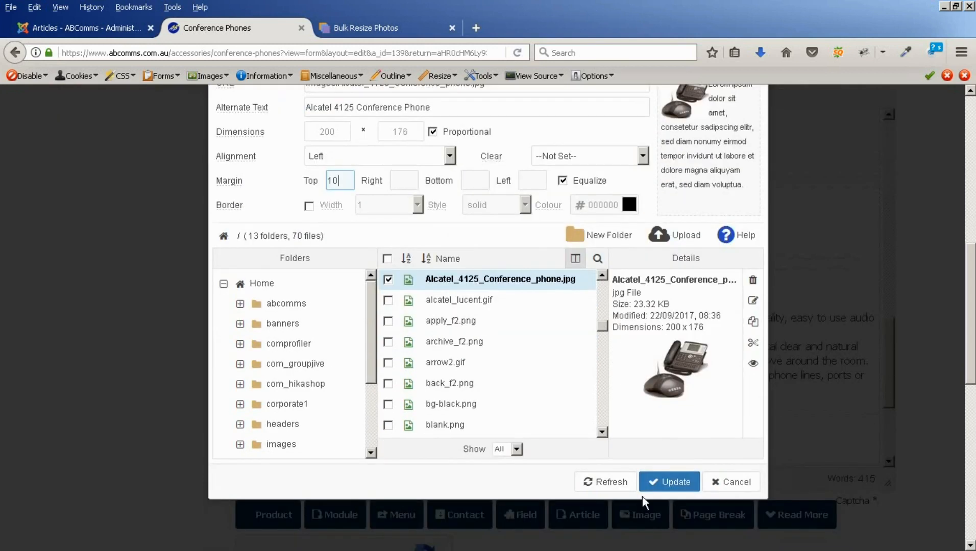
left_click(674, 482)
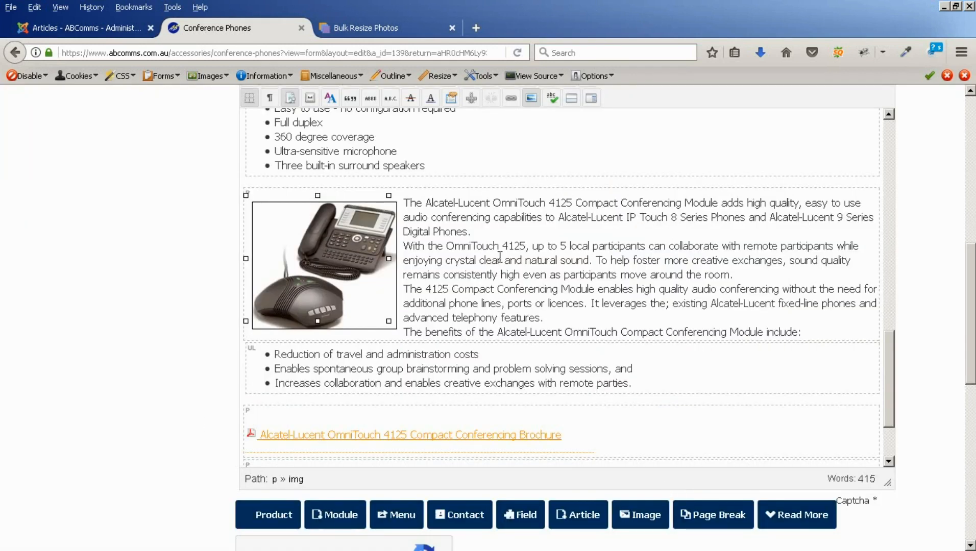
Complete the "I'm not a robot" check and save the article with its aligned image.
scroll(130, 382, "up", 6)
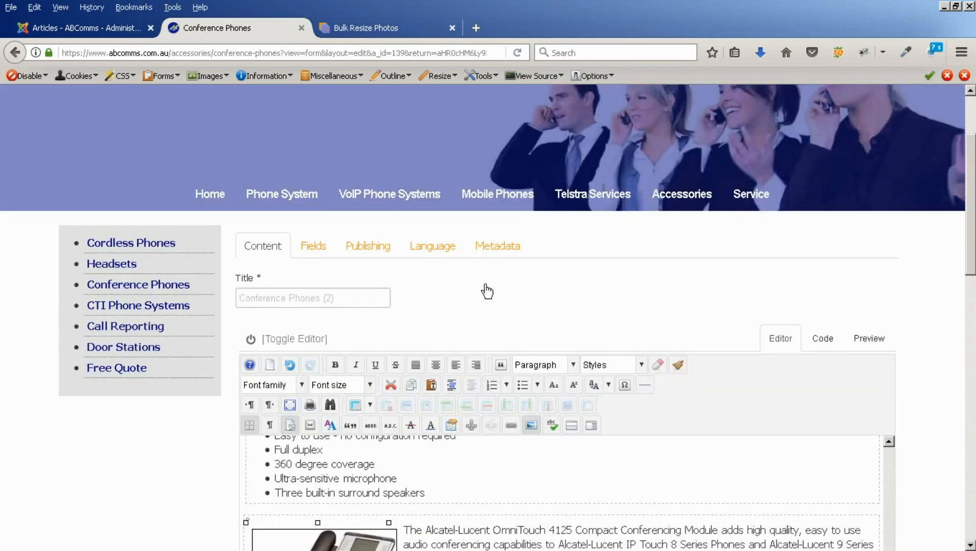
scroll(208, 382, "down", 6)
scroll(207, 381, "down", 6)
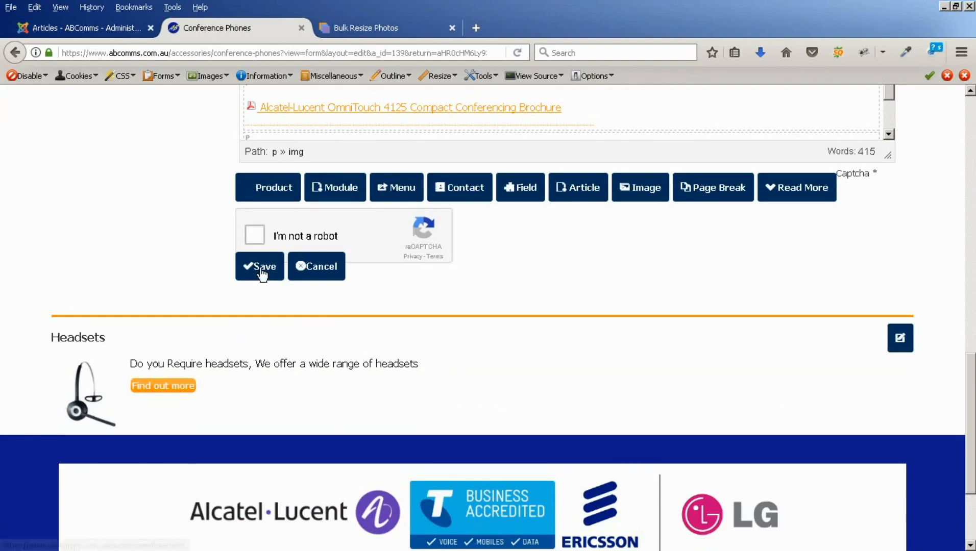
left_click(254, 236)
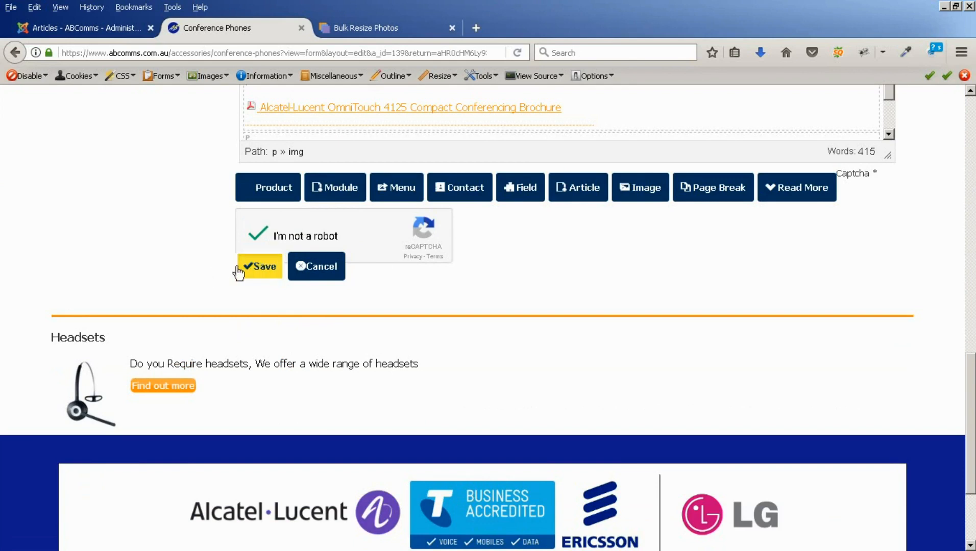
left_click(259, 266)
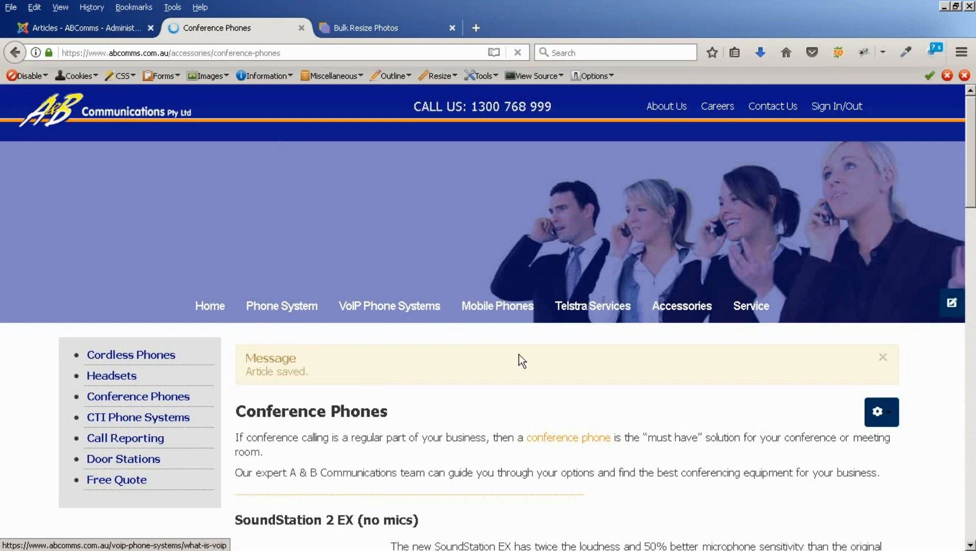
Locate the new image on the published page and preview the page at 320×480 in responsive design mode.
scroll(518, 357, "down", 5)
scroll(640, 305, "down", 6)
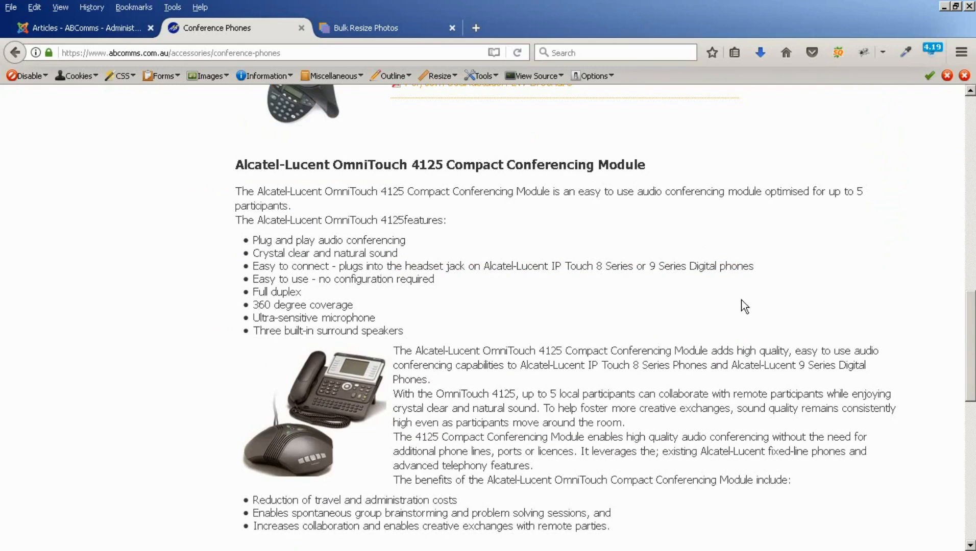
key("ctrl+shift+m")
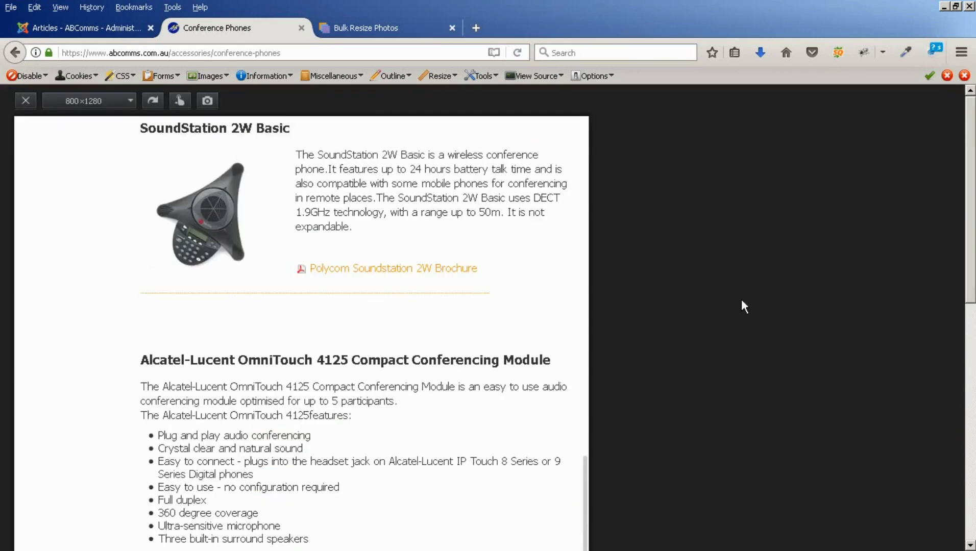
left_click(131, 101)
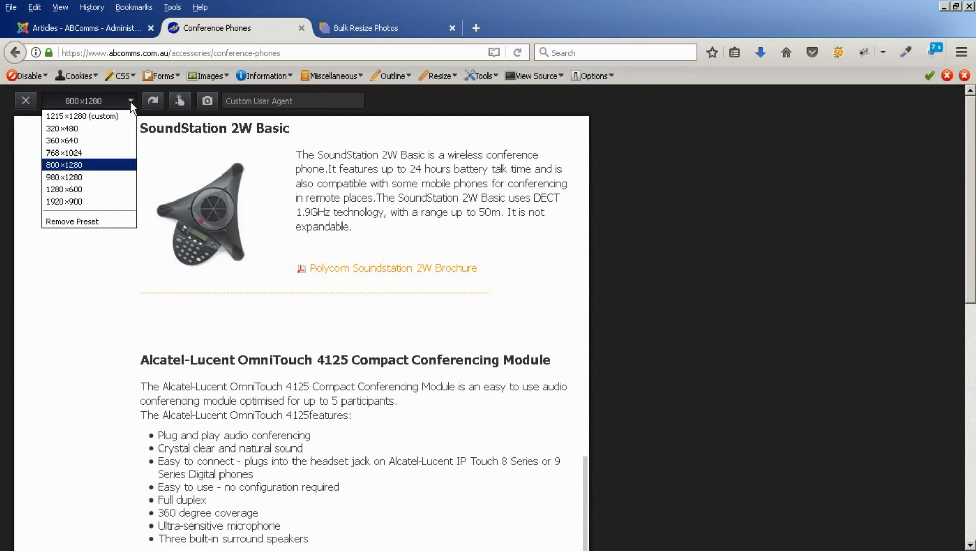
left_click(79, 129)
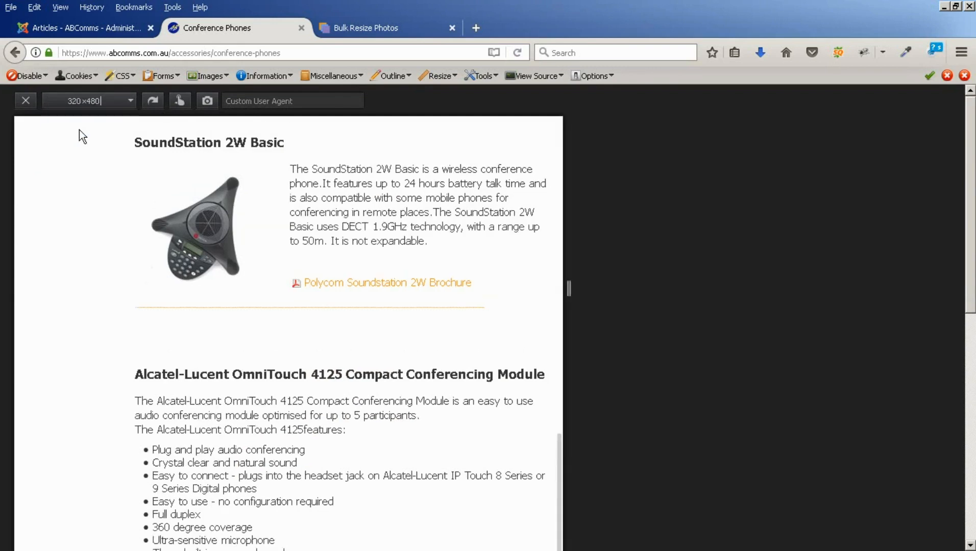
Compare the Alcatel image with the SoundStation images at mobile size, and exit the responsive preview.
scroll(142, 327, "up", 3)
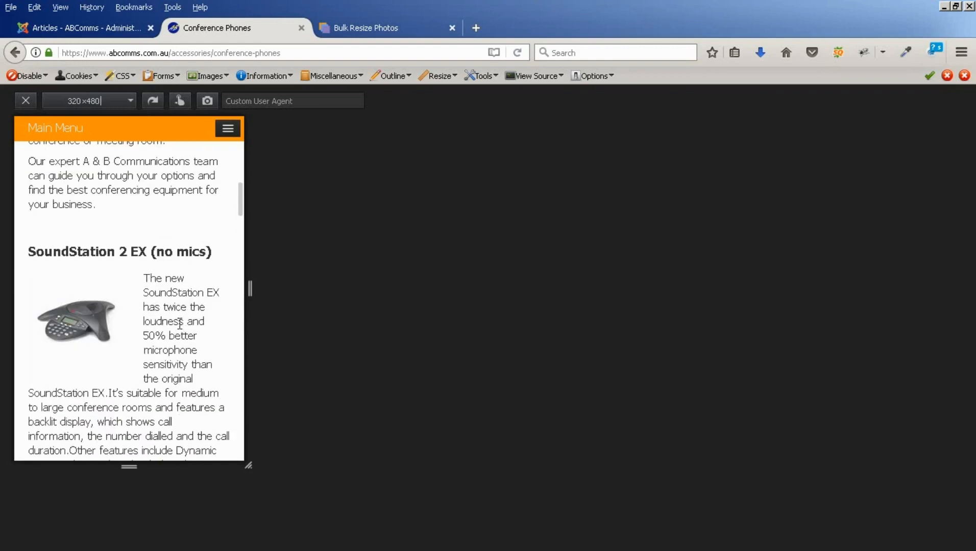
scroll(155, 303, "down", 4)
scroll(157, 323, "down", 2)
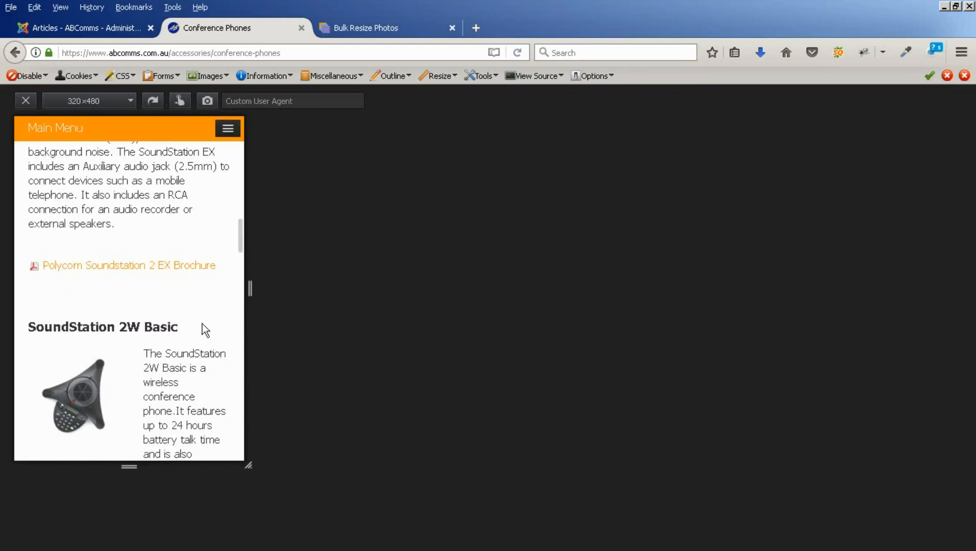
scroll(202, 323, "down", 10)
scroll(175, 307, "down", 5)
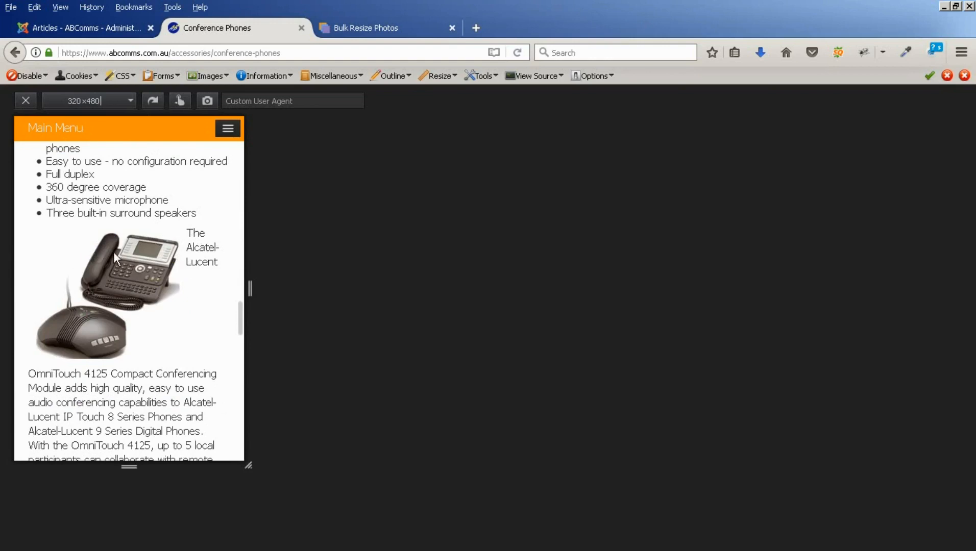
left_click(26, 101)
Reopen the Conference Phones article for front-end editing.
scroll(726, 264, "up", 6)
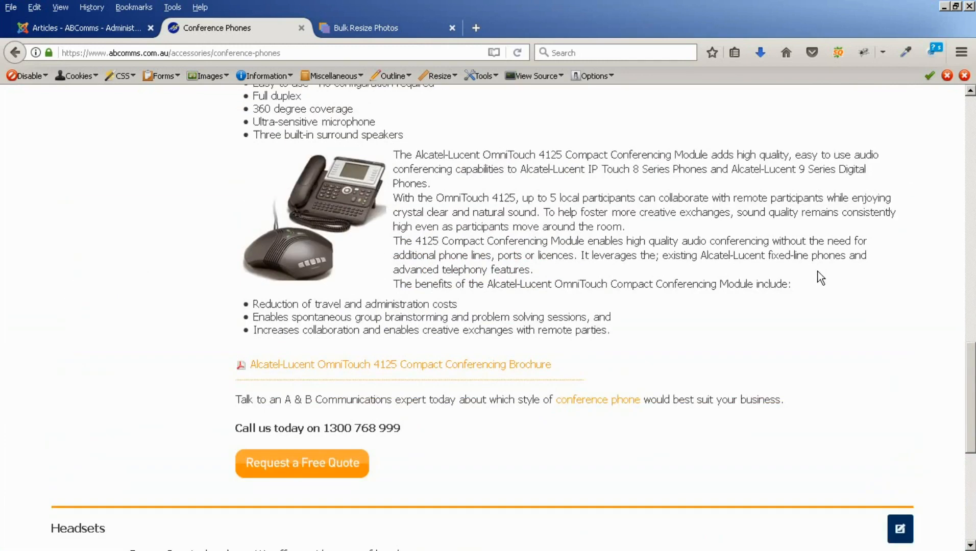
scroll(820, 278, "up", 15)
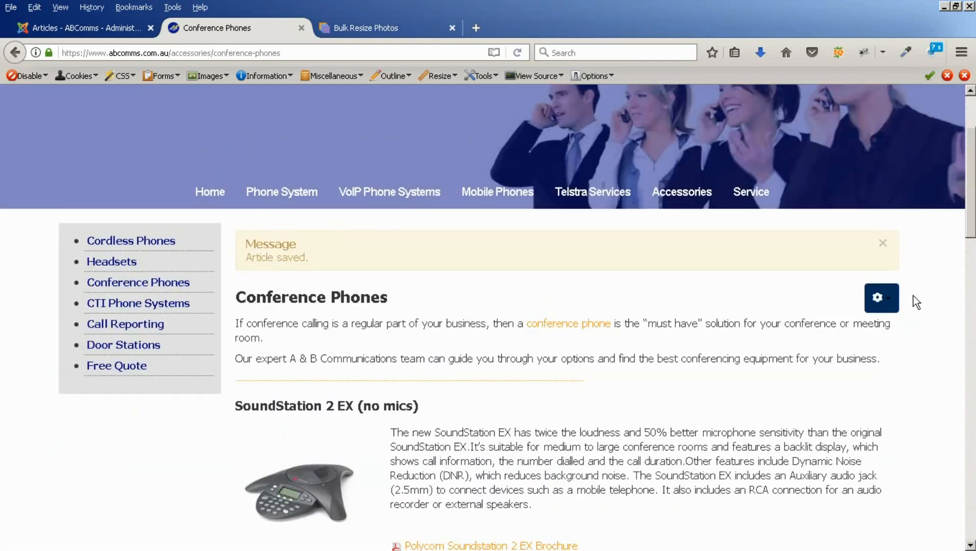
left_click(887, 300)
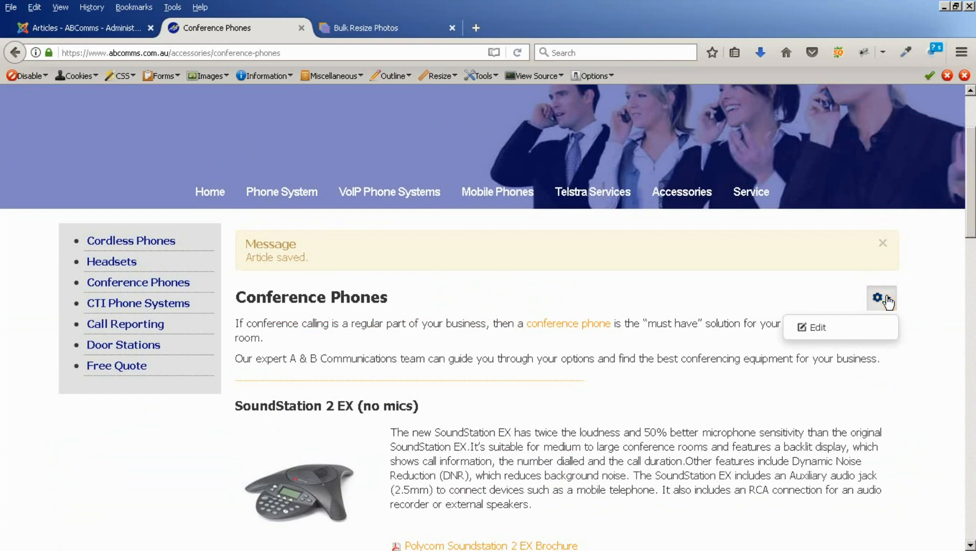
left_click(820, 329)
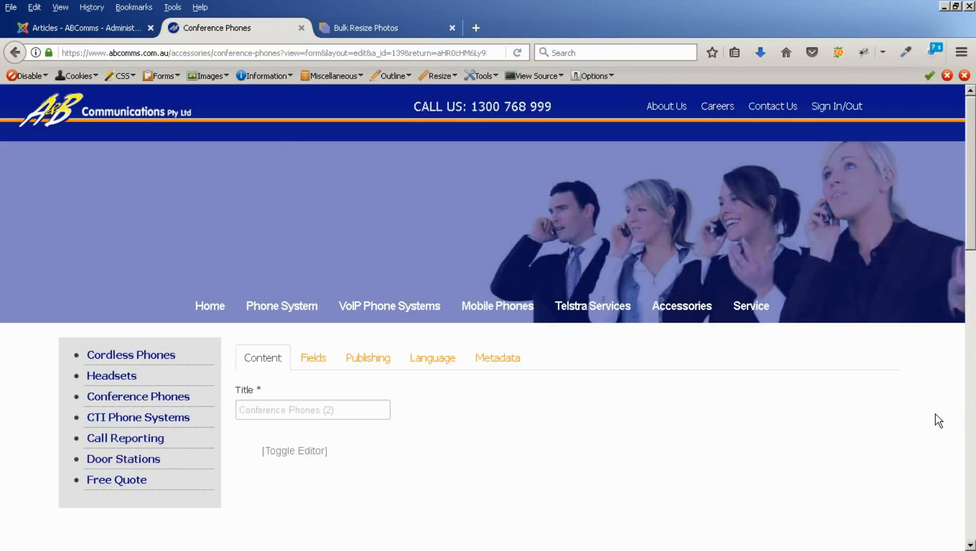
Select the Alcatel phone image below the OmniTouch 4125 feature list and open its image properties.
scroll(937, 417, "down", 15)
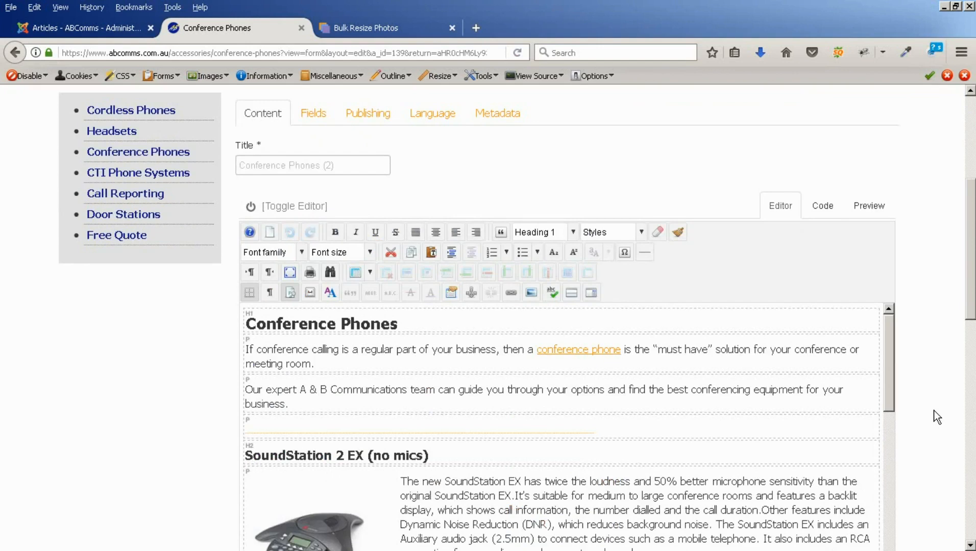
scroll(937, 411, "up", 3)
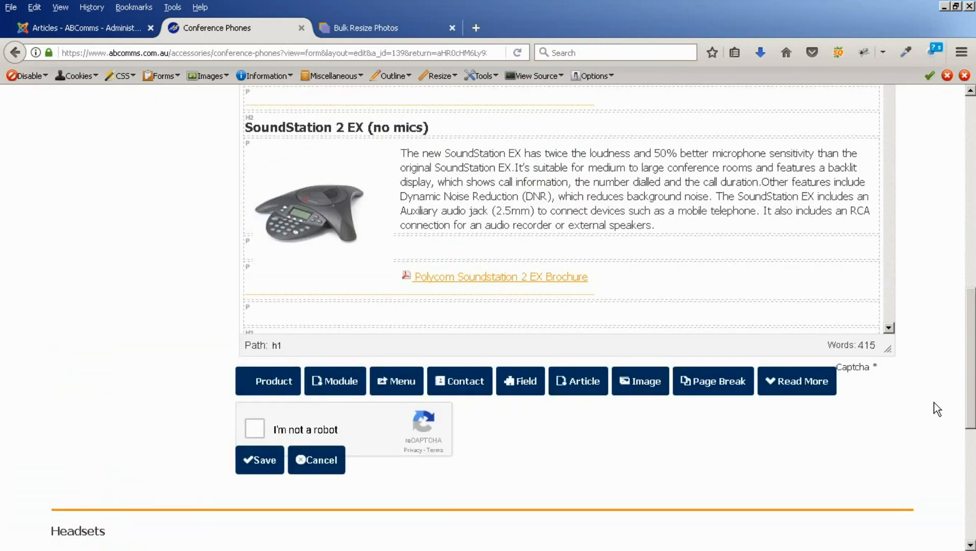
scroll(612, 196, "down", 5)
scroll(558, 204, "down", 3)
left_click(325, 286)
scroll(919, 244, "up", 3)
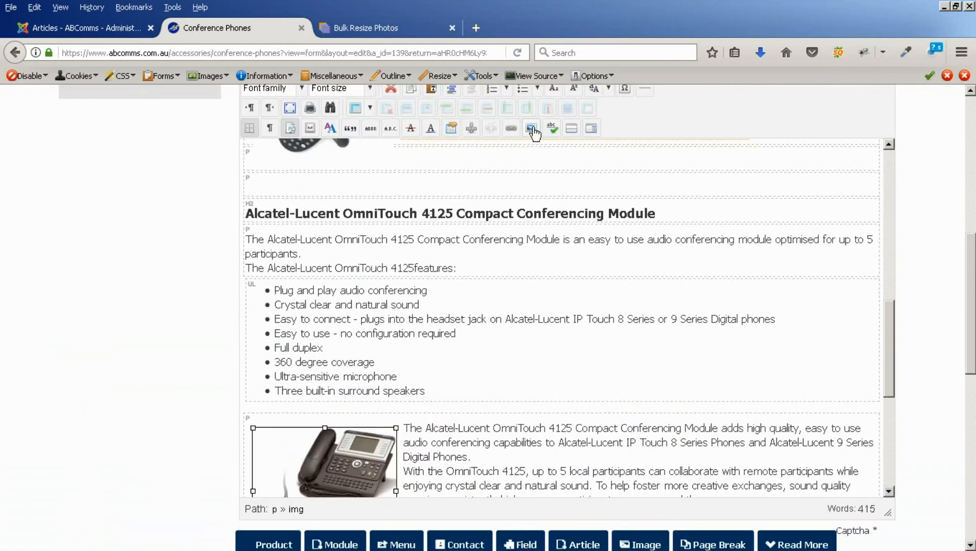
left_click(530, 128)
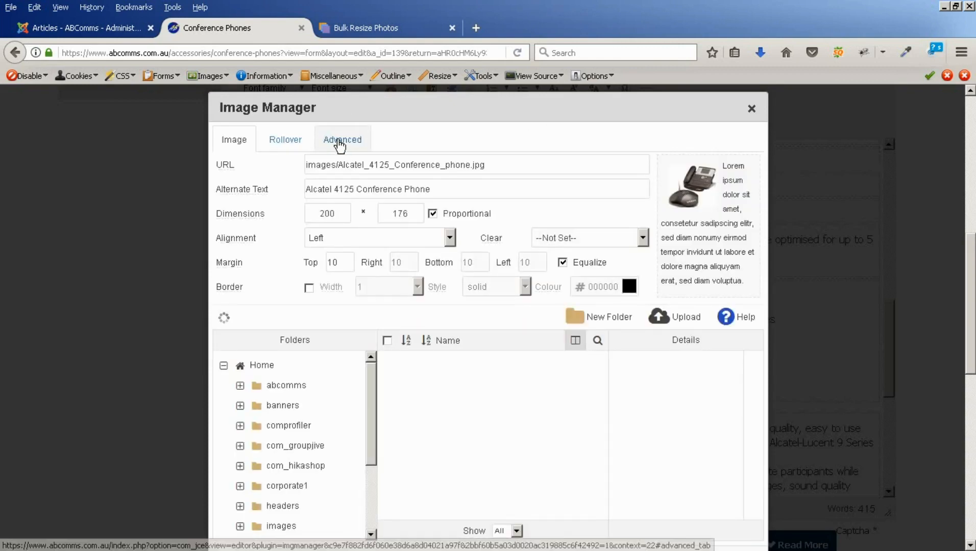
Assign the class mbsmall to the image in its advanced properties and apply the update.
left_click(343, 143)
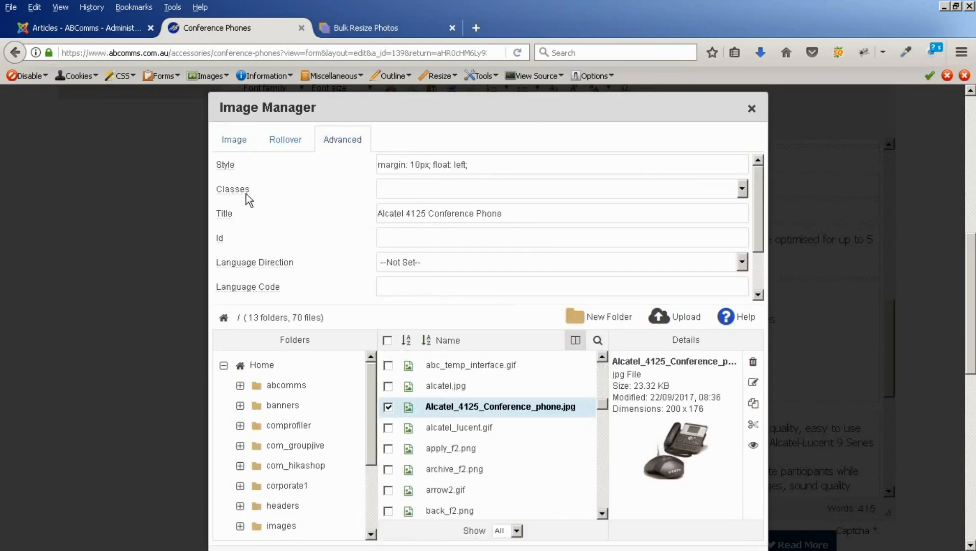
left_click(383, 186)
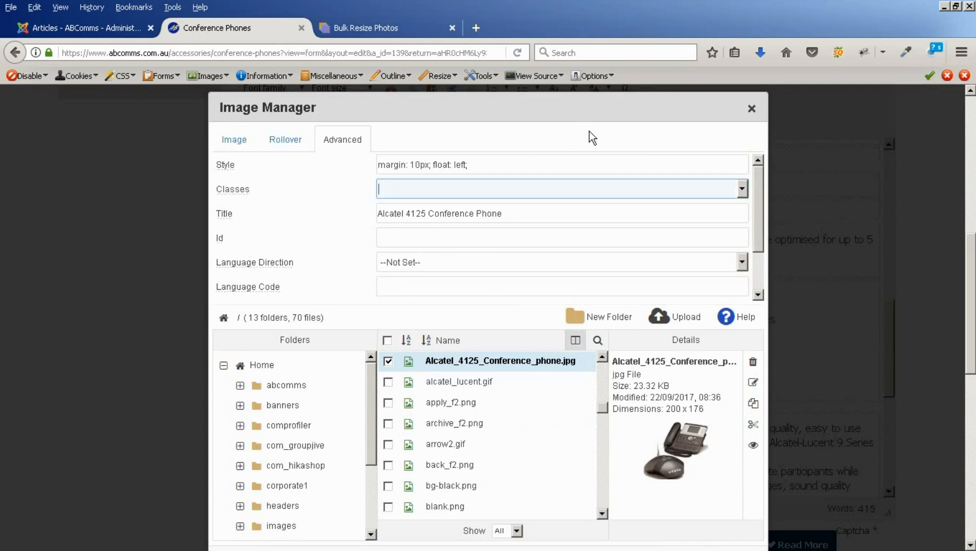
type("mbsmall")
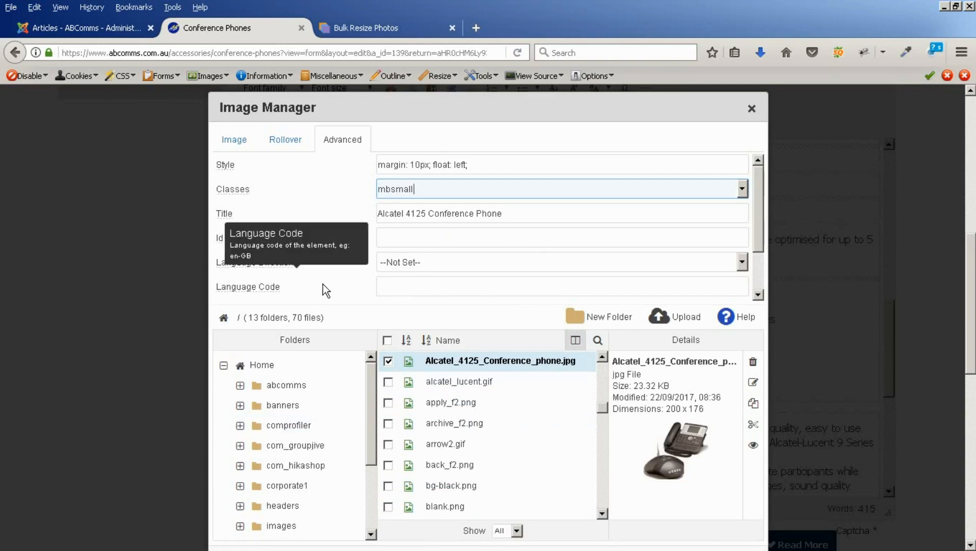
scroll(359, 309, "down", 5)
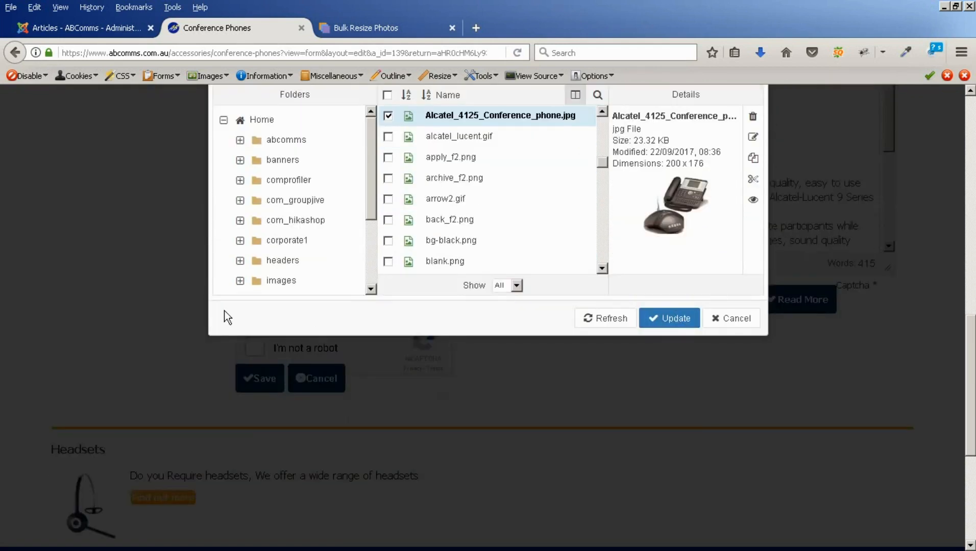
scroll(224, 316, "up", 3)
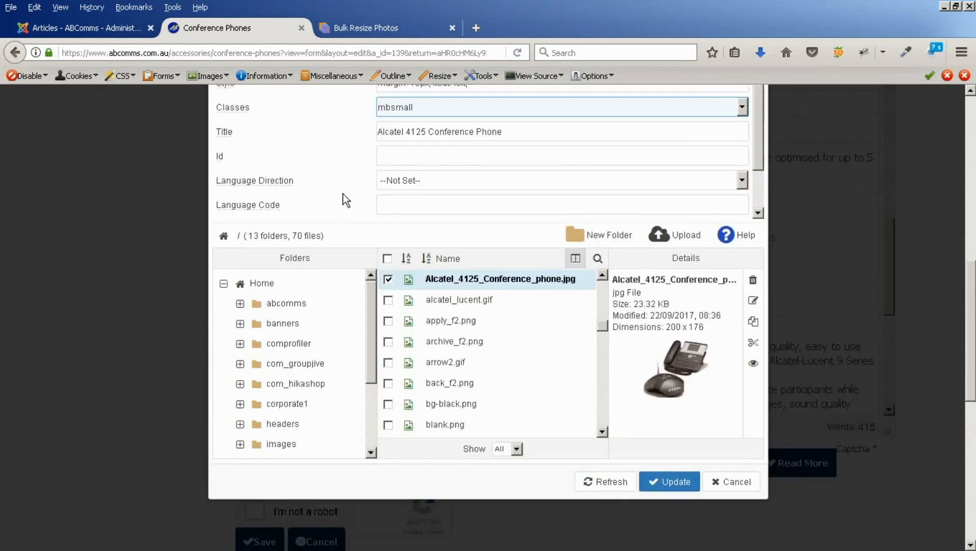
left_click(674, 482)
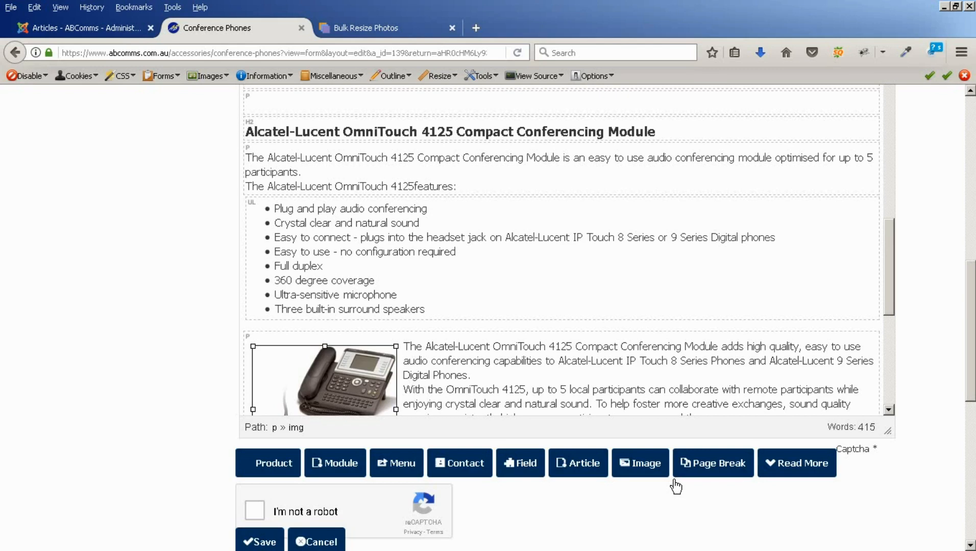
Pass the "I'm not a robot" check and save the article with the image's new class.
left_click(255, 511)
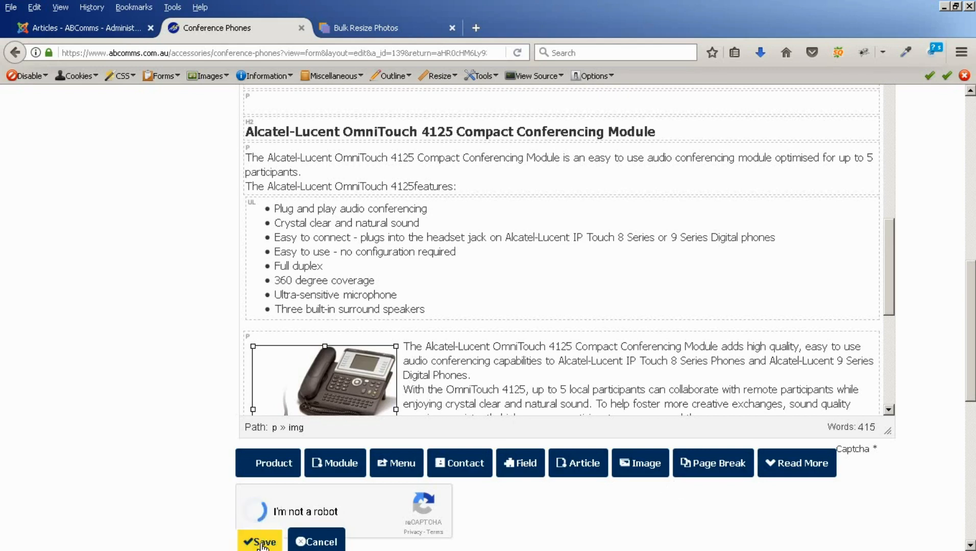
left_click(262, 544)
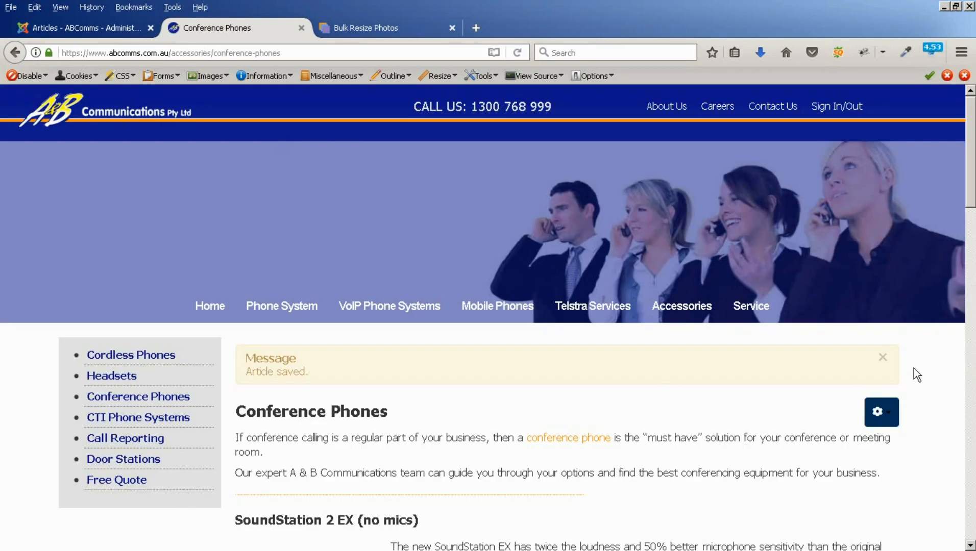
Dismiss the message and check the OmniTouch 4125 phone image in a 320×480 responsive mobile preview of the saved article.
left_click(882, 358)
scroll(576, 478, "down", 15)
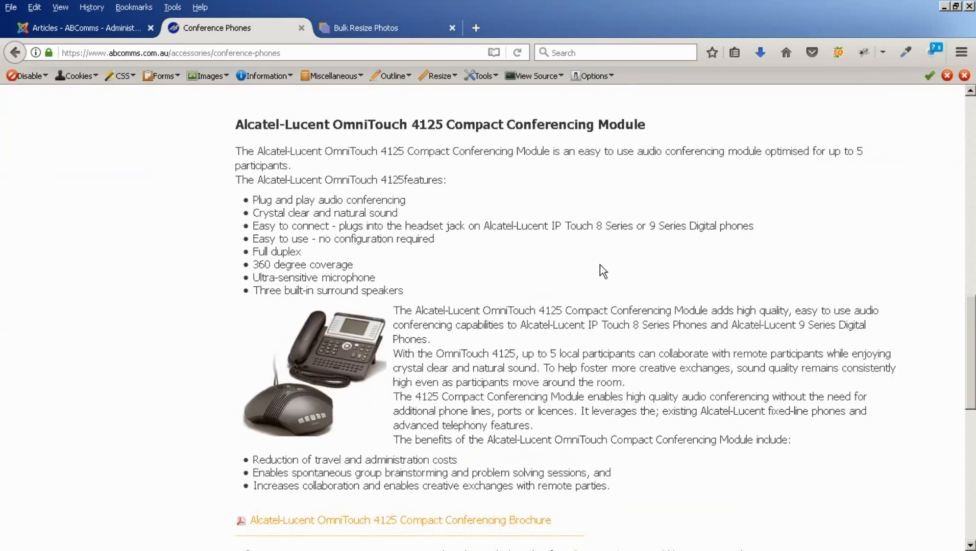
key("ctrl+shift+m")
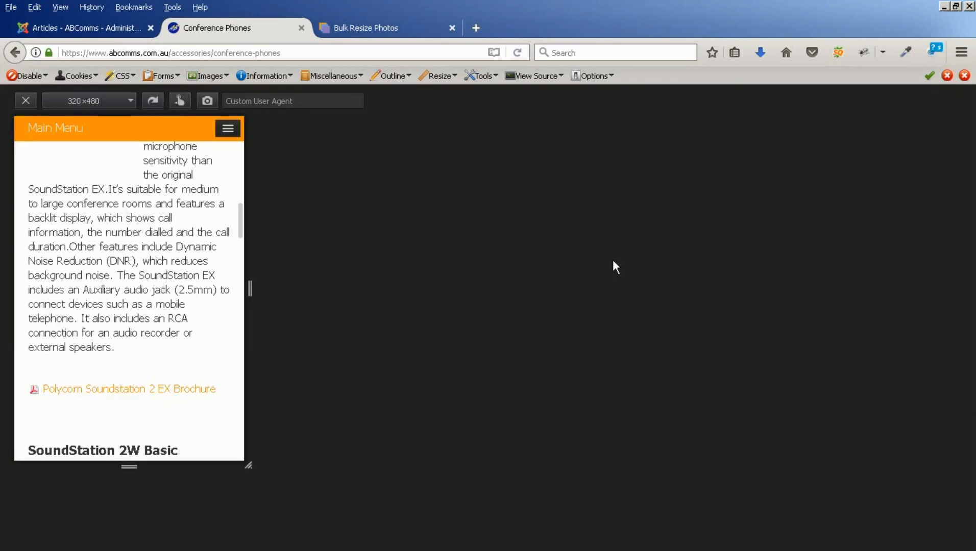
scroll(198, 276, "down", 1)
scroll(198, 276, "down", 10)
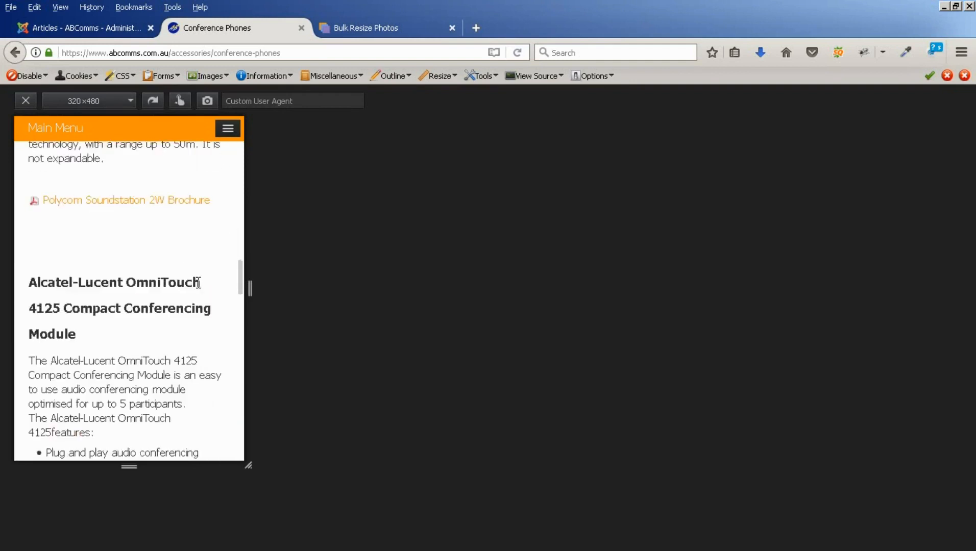
scroll(199, 284, "up", 5)
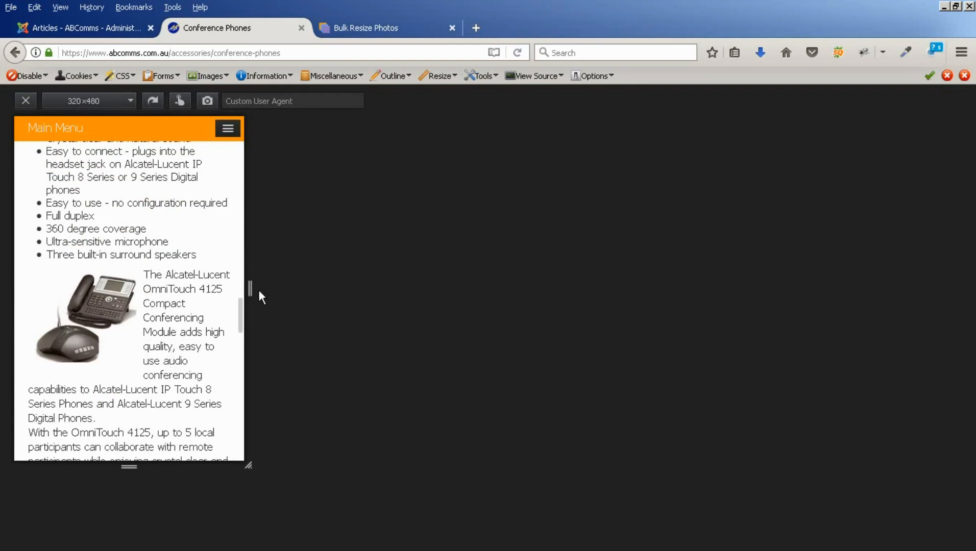
Widen the mobile preview to 334×480, look over the OmniTouch 4125 section and exit the responsive view.
mouse_move(251, 288)
left_mouse_down()
mouse_move(501, 280)
mouse_move(258, 279)
left_mouse_up()
scroll(311, 273, "up", 5)
scroll(311, 268, "up", 3)
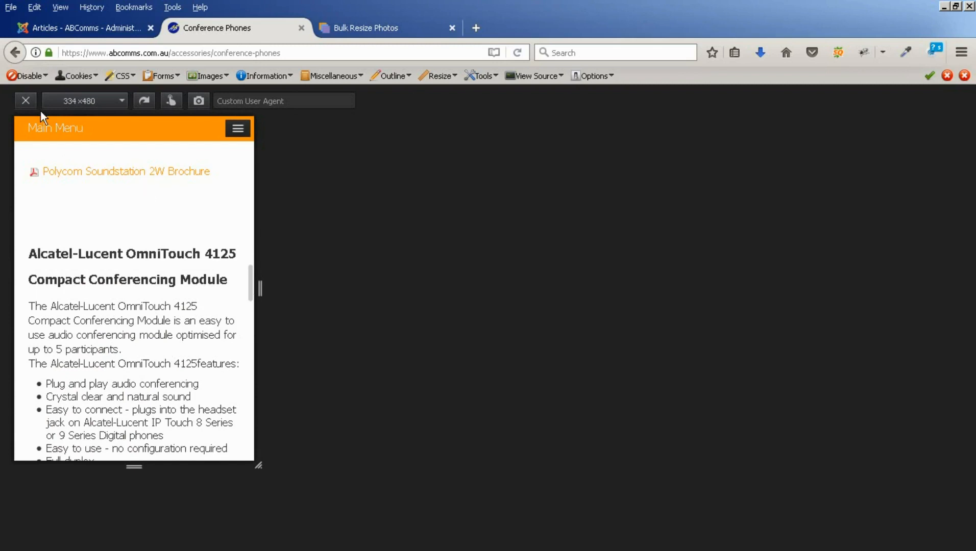
left_click(23, 97)
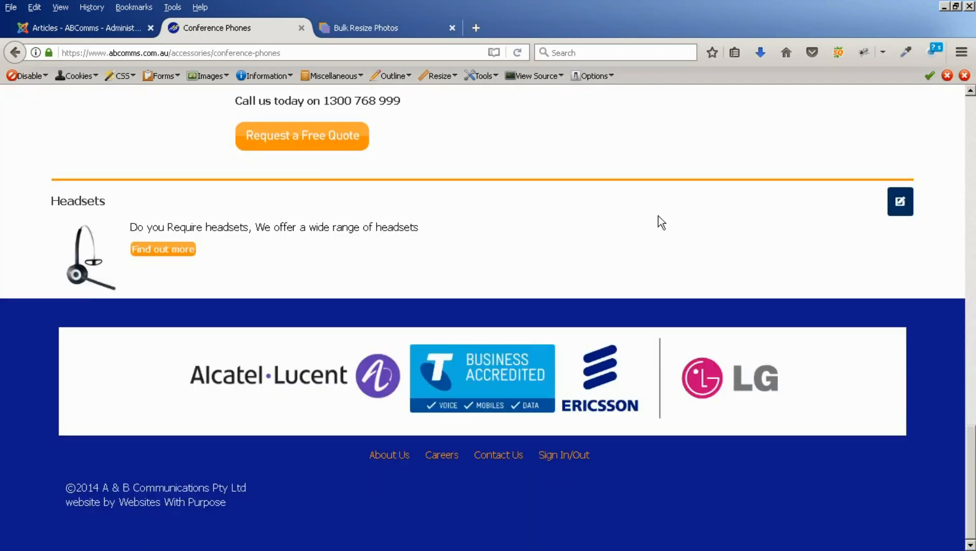
Review the image alignment at desktop width from the OmniTouch 4125 section up to the Conference Phones heading.
scroll(658, 216, "up", 6)
scroll(29, 233, "up", 3)
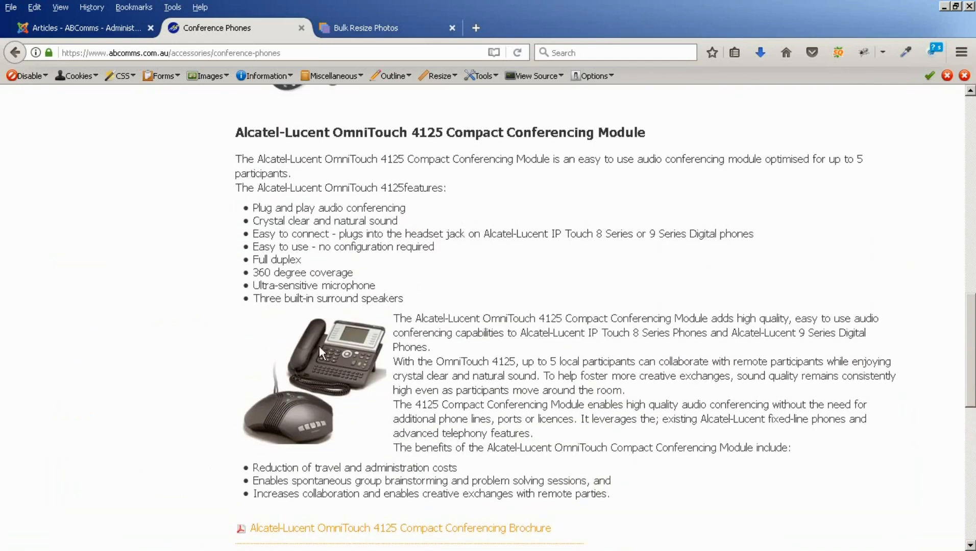
scroll(145, 312, "up", 2)
scroll(145, 309, "up", 4)
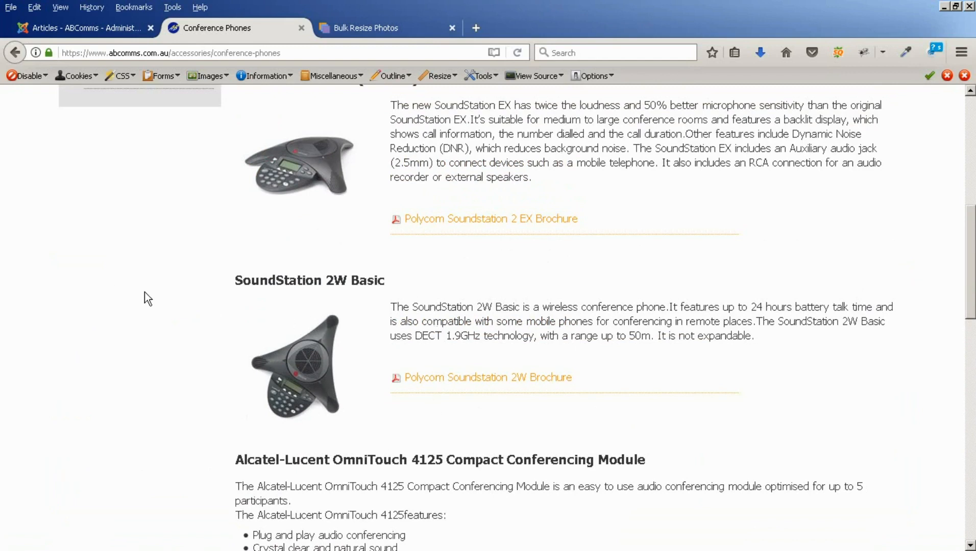
scroll(143, 296, "up", 2)
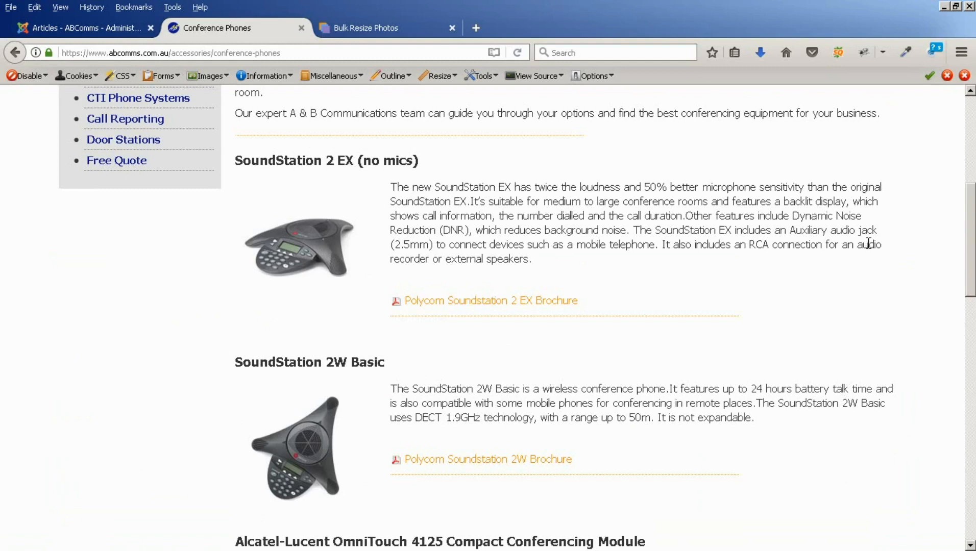
left_click_drag(971, 242, 971, 192)
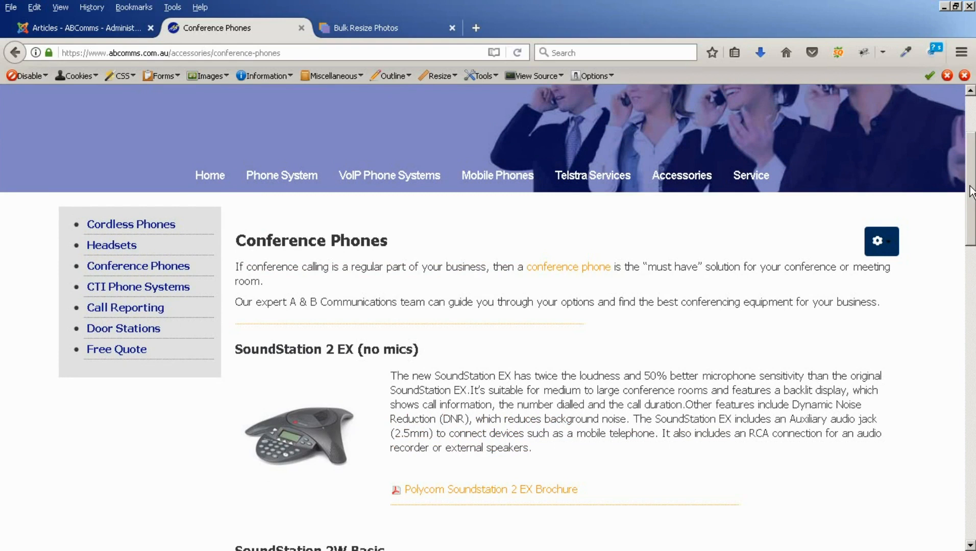
left_click_drag(969, 185, 971, 184)
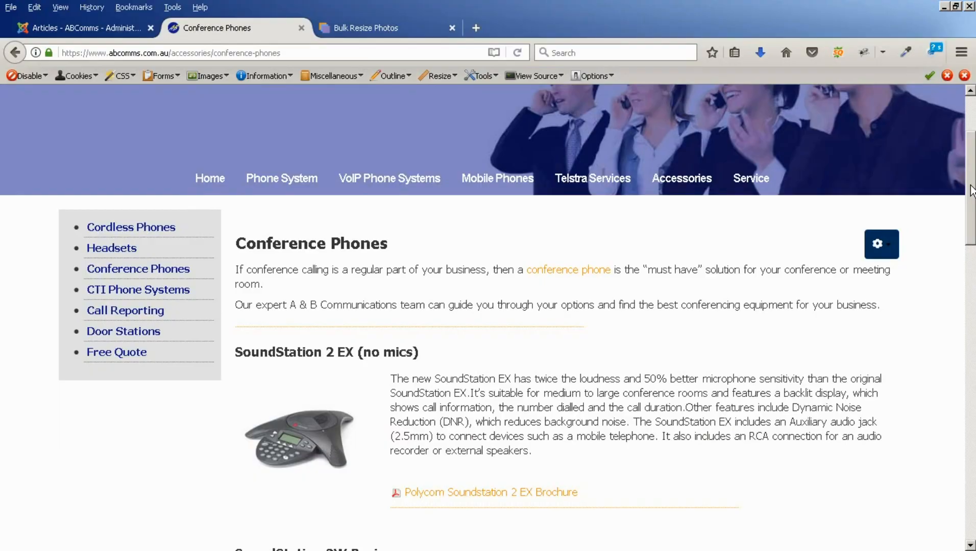